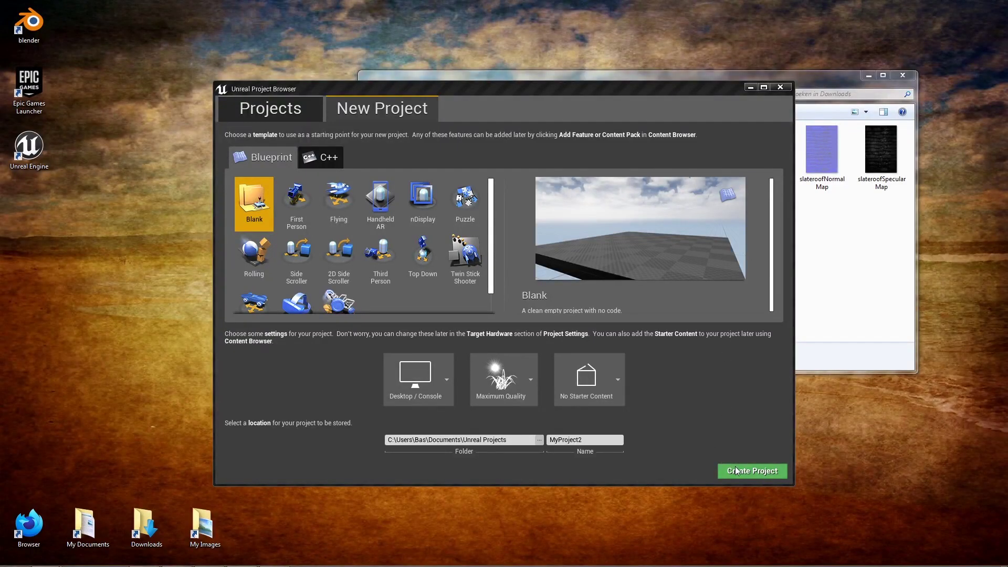
Step: Name the new blank project 'Bump' and create it
{"action": "left_click", "coordinate": [592, 440]}
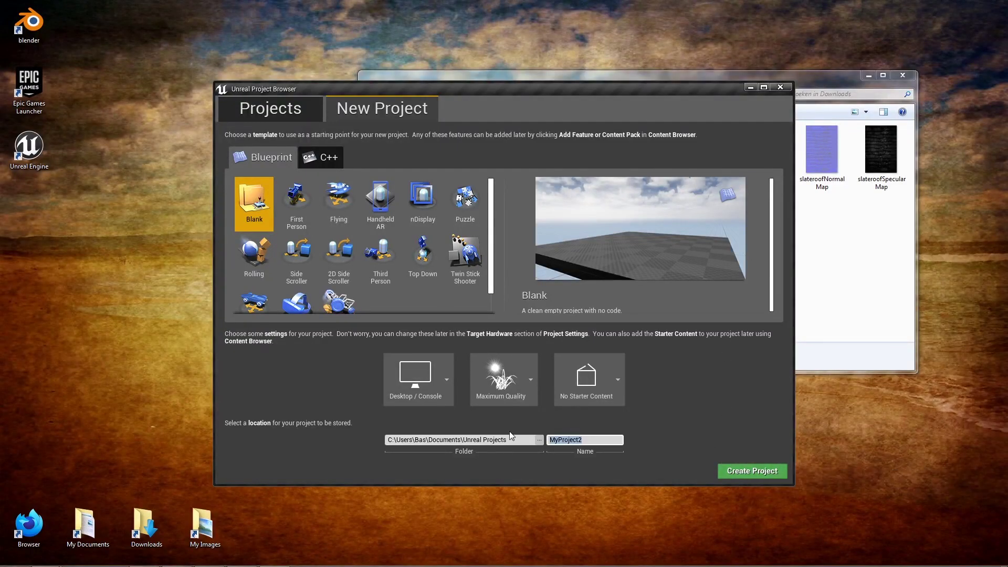
{"action": "type", "text": "Bump"}
{"action": "key", "text": "Return"}
{"action": "left_click", "coordinate": [730, 470]}
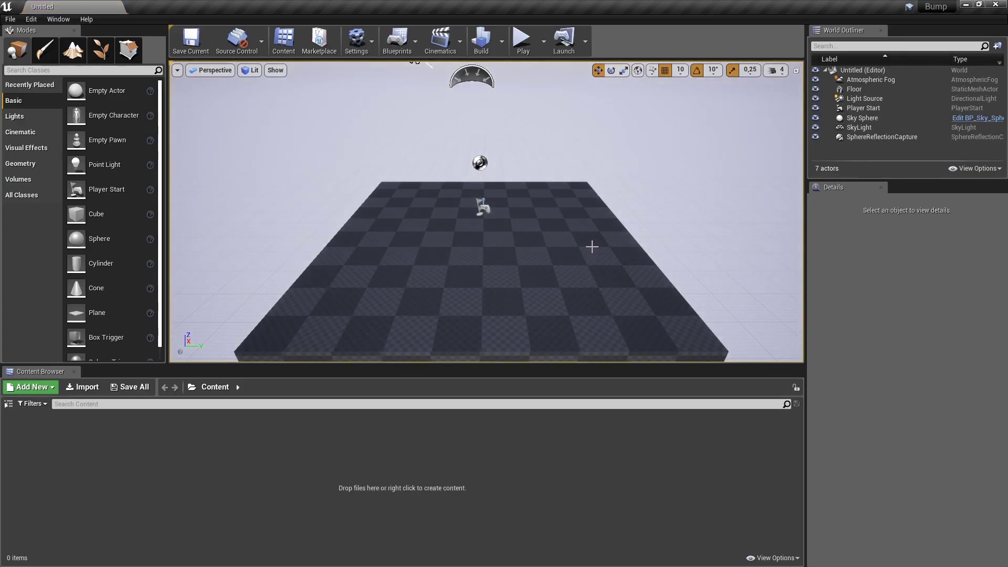
Step: Import SM_House.fbx from the ExportedFbx StaticMesh folder using Import All
{"action": "left_click", "coordinate": [84, 387]}
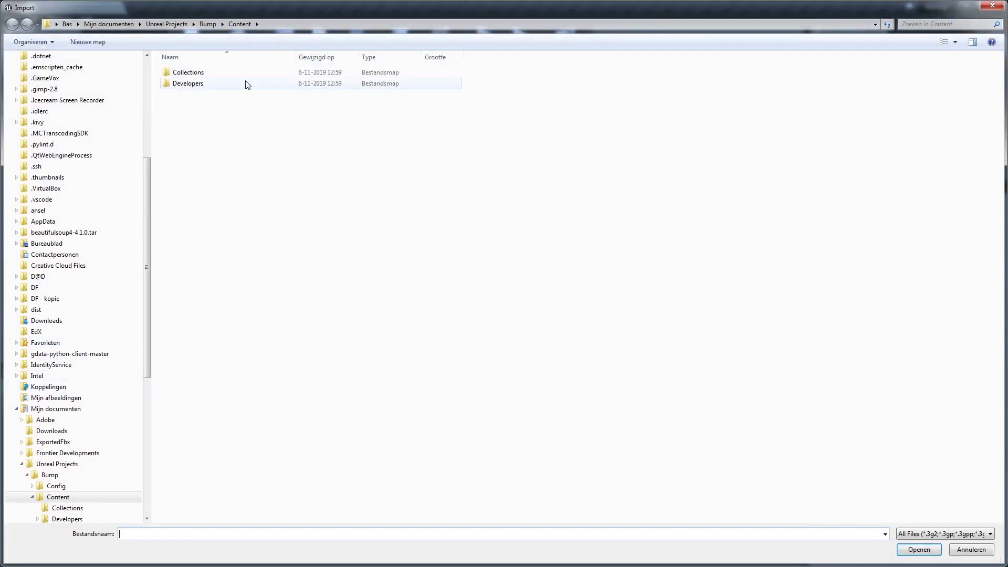
{"action": "left_click", "coordinate": [876, 25]}
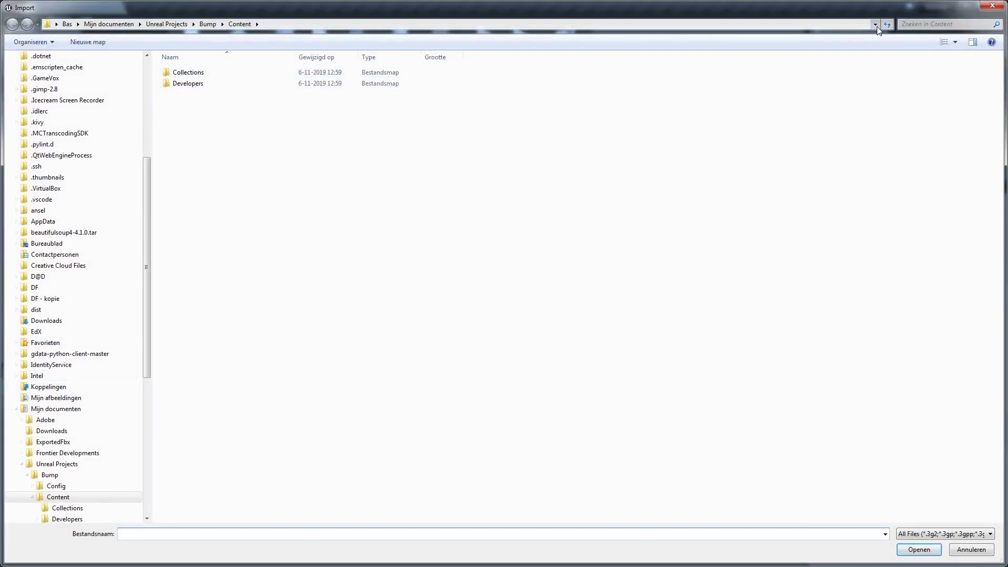
{"action": "scroll", "coordinate": [315, 68], "scroll_direction": "up", "scroll_amount": 2}
{"action": "left_click", "coordinate": [158, 34]}
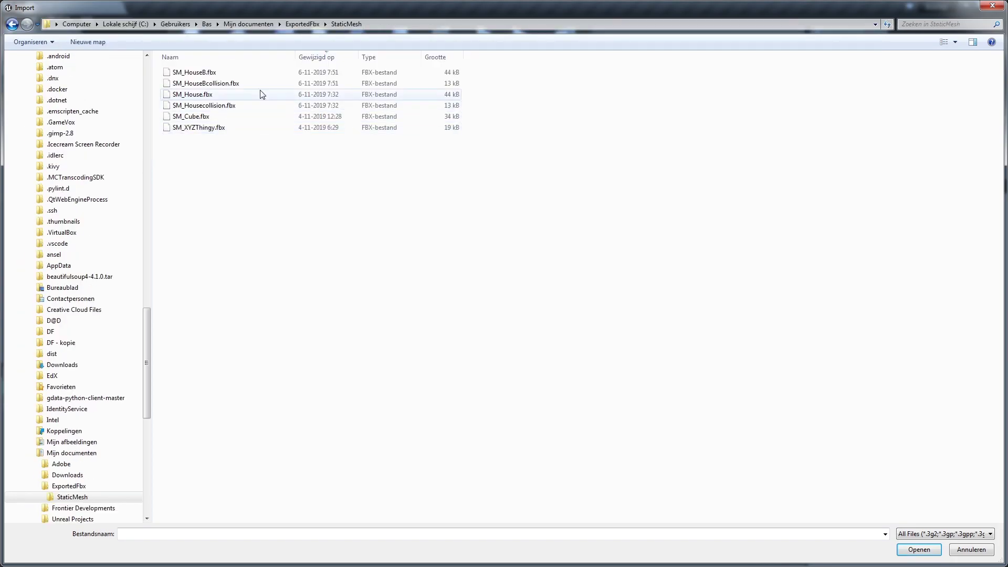
{"action": "left_click", "coordinate": [200, 97]}
{"action": "left_click", "coordinate": [913, 548]}
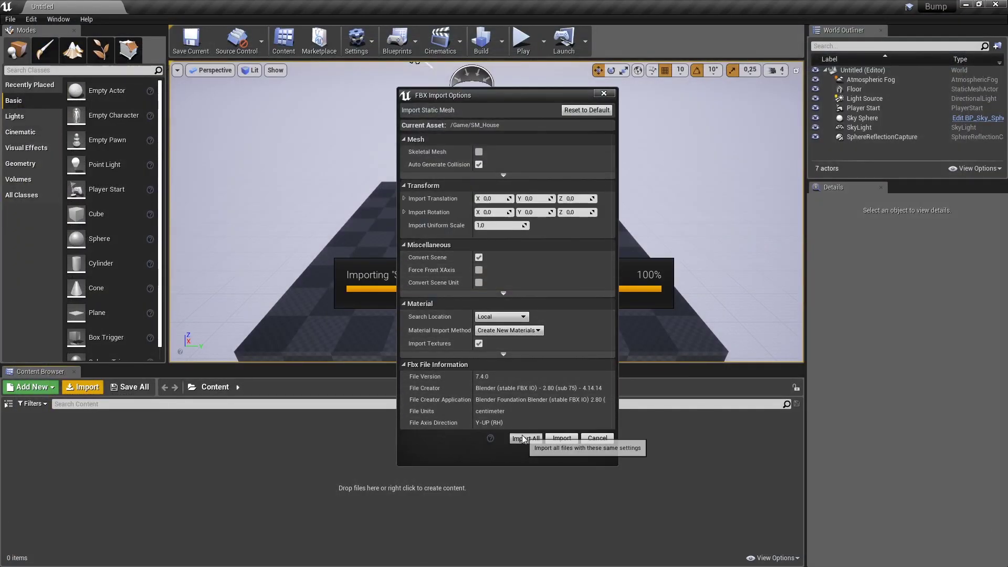
{"action": "left_click", "coordinate": [526, 438]}
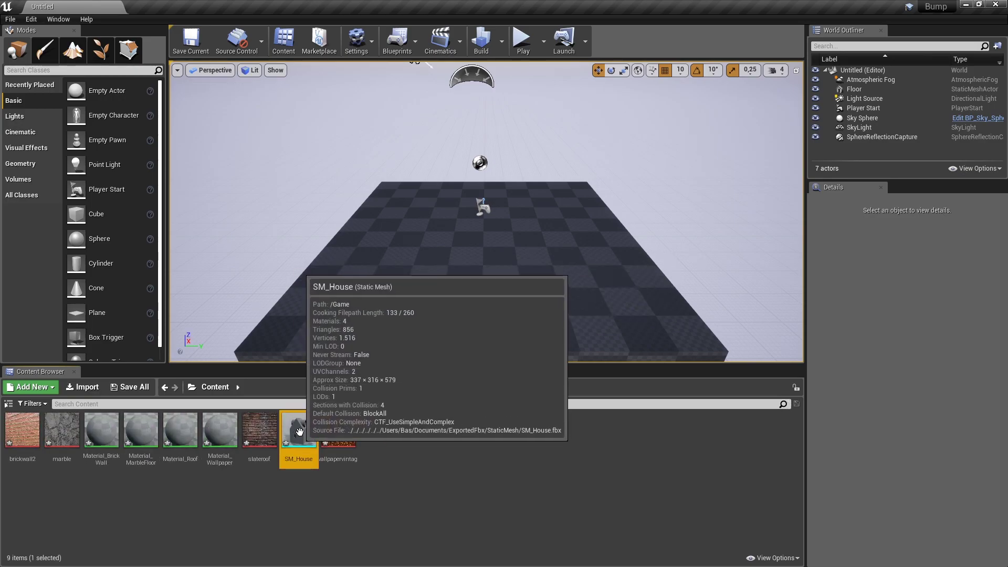
Step: Drag the SM_House mesh from the Content Browser into the viewport above the floor
{"action": "mouse_move", "coordinate": [300, 432]}
{"action": "left_mouse_down"}
{"action": "mouse_move", "coordinate": [524, 253]}
{"action": "mouse_move", "coordinate": [532, 231]}
{"action": "left_mouse_up"}
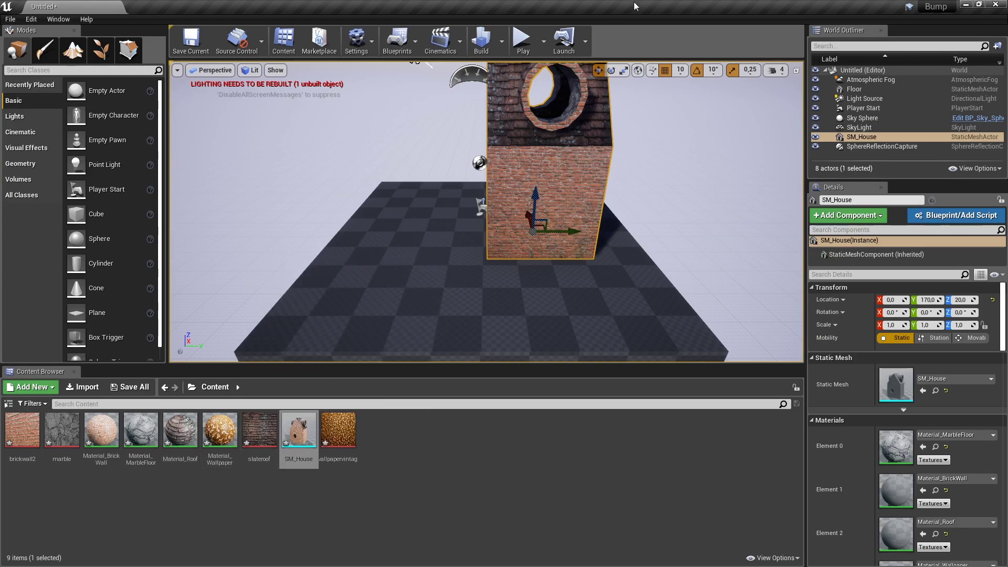
Step: Drag the slateroof ambient occlusion, normal and specular maps from Downloads into the Content Browser
{"action": "left_click", "coordinate": [979, 4]}
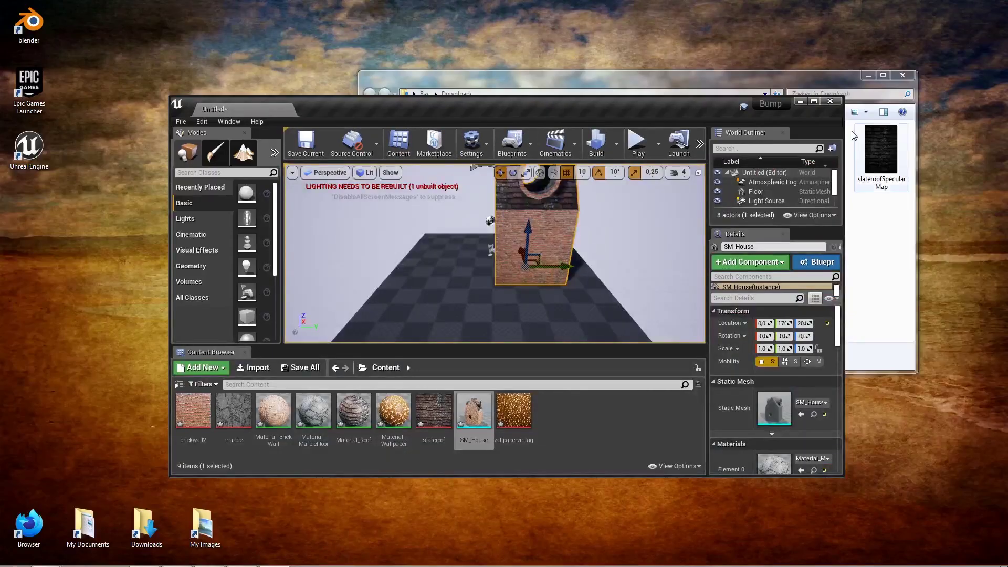
{"action": "left_click", "coordinate": [861, 241]}
{"action": "left_click", "coordinate": [707, 152]}
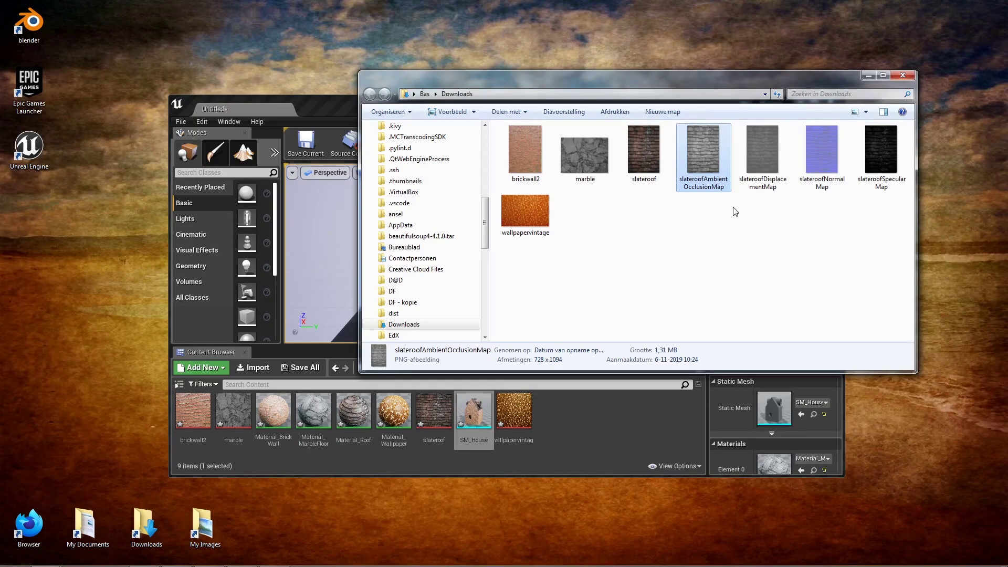
{"action": "left_click", "coordinate": [821, 159], "text": "ctrl"}
{"action": "left_click", "coordinate": [871, 153], "text": "ctrl"}
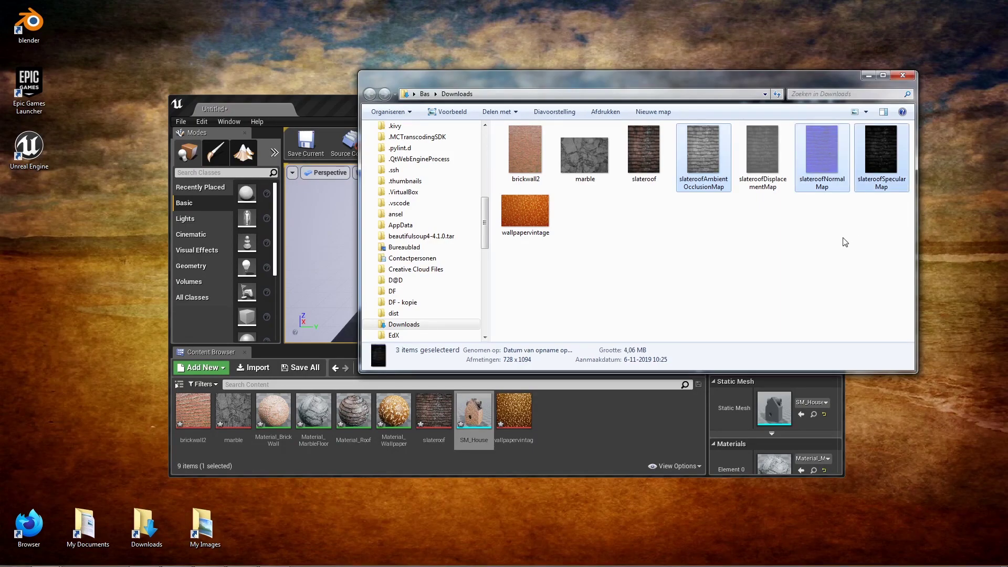
{"action": "left_click_drag", "start_coordinate": [691, 156], "coordinate": [563, 427]}
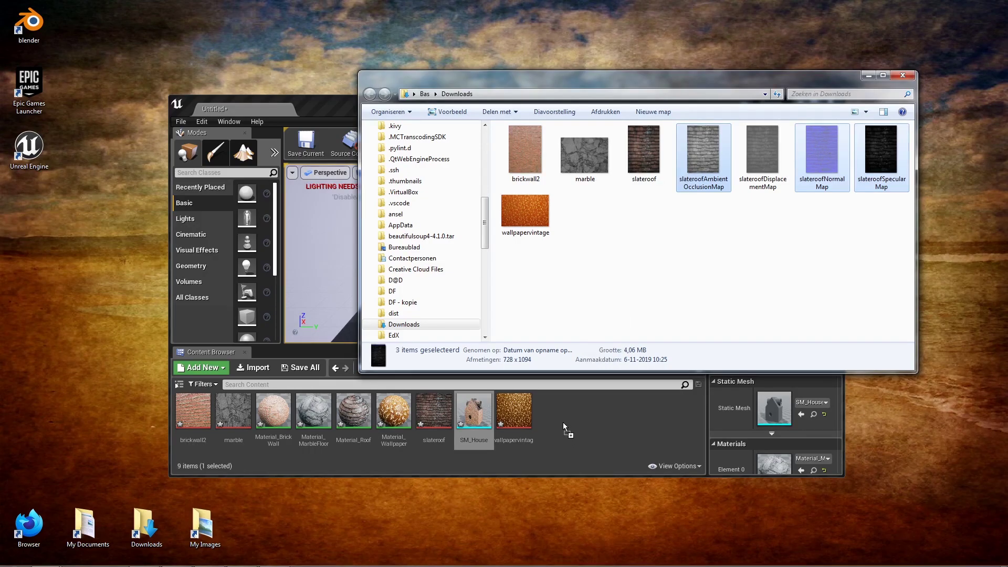
{"action": "left_click", "coordinate": [671, 423]}
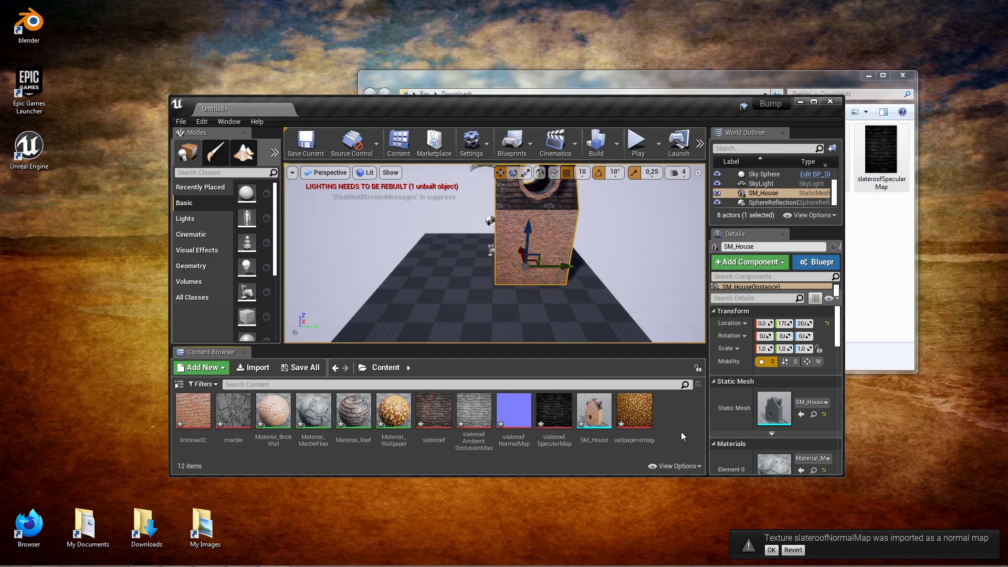
{"action": "left_click", "coordinate": [772, 550]}
{"action": "left_click", "coordinate": [813, 101]}
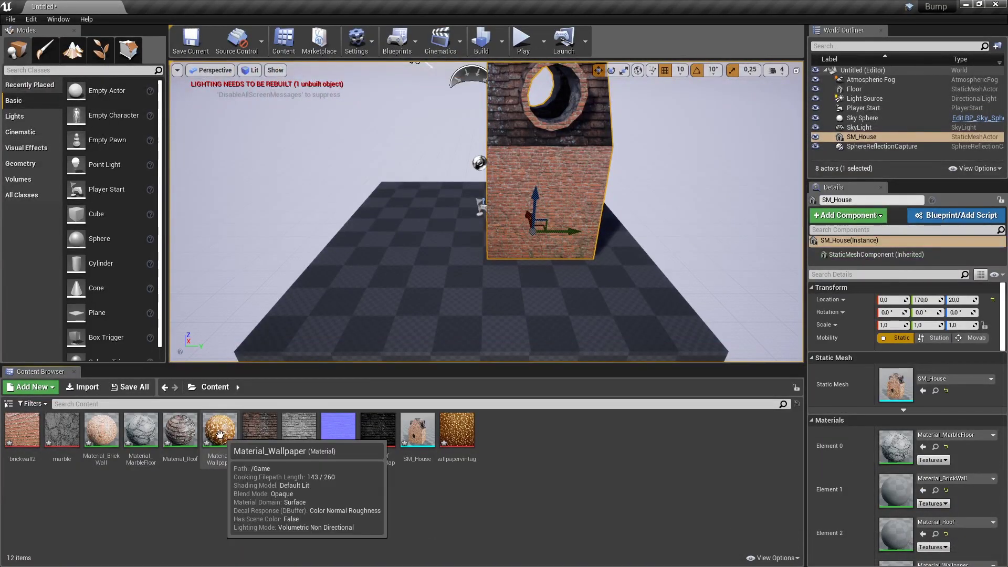
Step: Open Material_Roof and move the slateroof texture node left of the output node
{"action": "left_click", "coordinate": [183, 434]}
{"action": "double_click", "coordinate": [183, 434]}
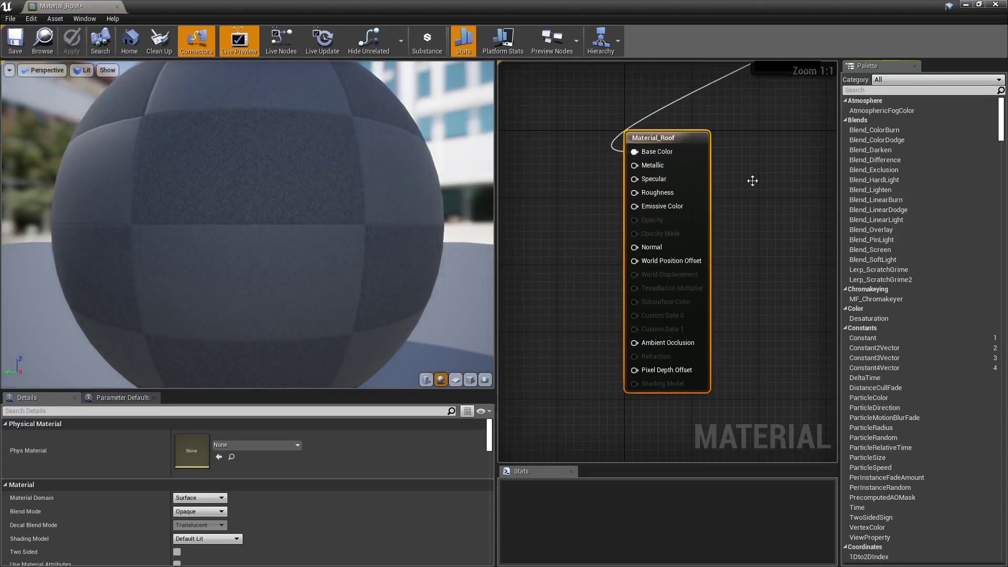
{"action": "scroll", "coordinate": [744, 192], "scroll_direction": "down", "scroll_amount": 5}
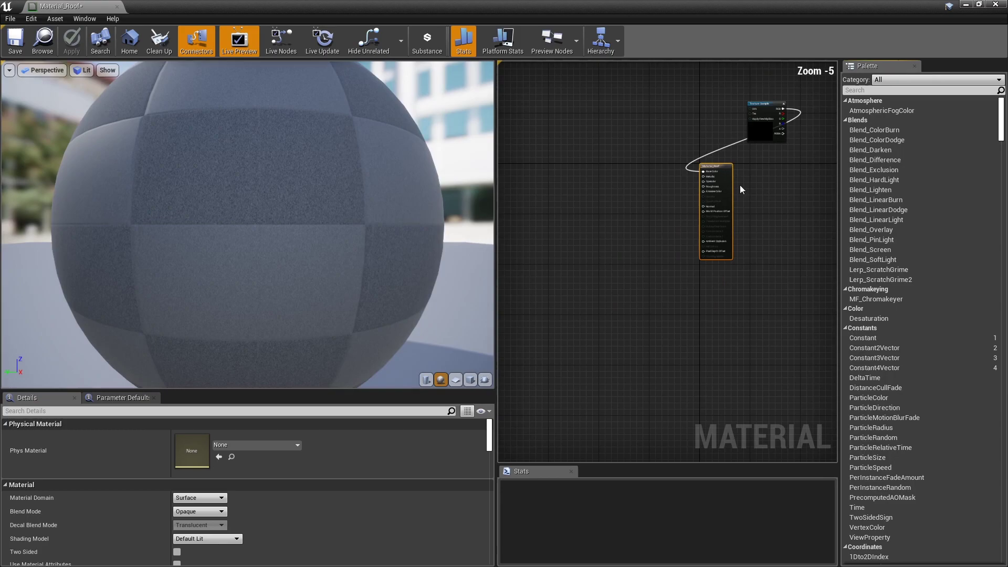
{"action": "mouse_move", "coordinate": [767, 109]}
{"action": "left_mouse_down"}
{"action": "mouse_move", "coordinate": [630, 166]}
{"action": "mouse_move", "coordinate": [606, 205]}
{"action": "left_mouse_up"}
Step: Copy and paste the texture node until four Texture Sample nodes are stacked in a column
{"action": "left_click", "coordinate": [659, 138]}
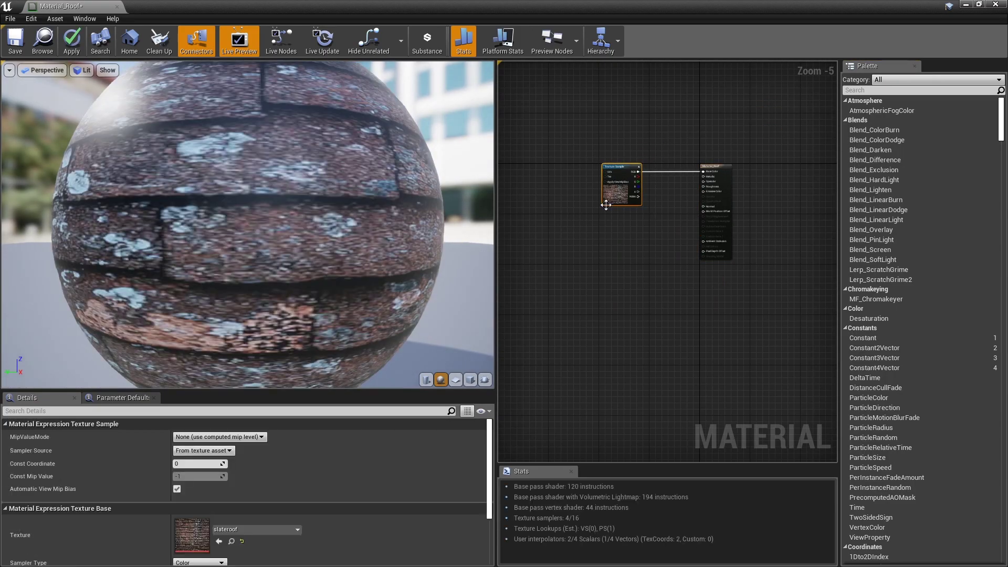
{"action": "left_click", "coordinate": [631, 237]}
{"action": "key", "text": "ctrl+v"}
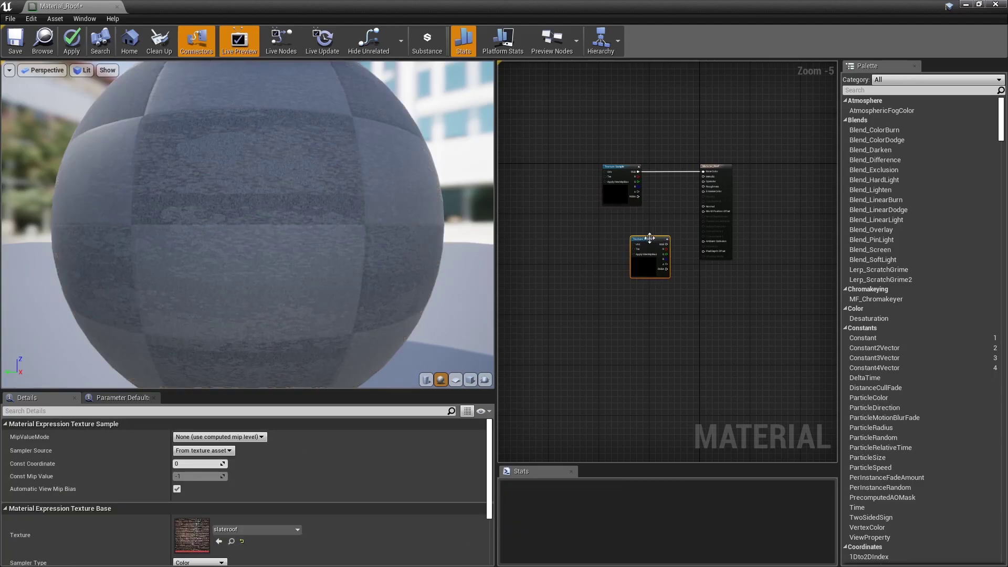
{"action": "left_click_drag", "start_coordinate": [649, 239], "coordinate": [620, 219]}
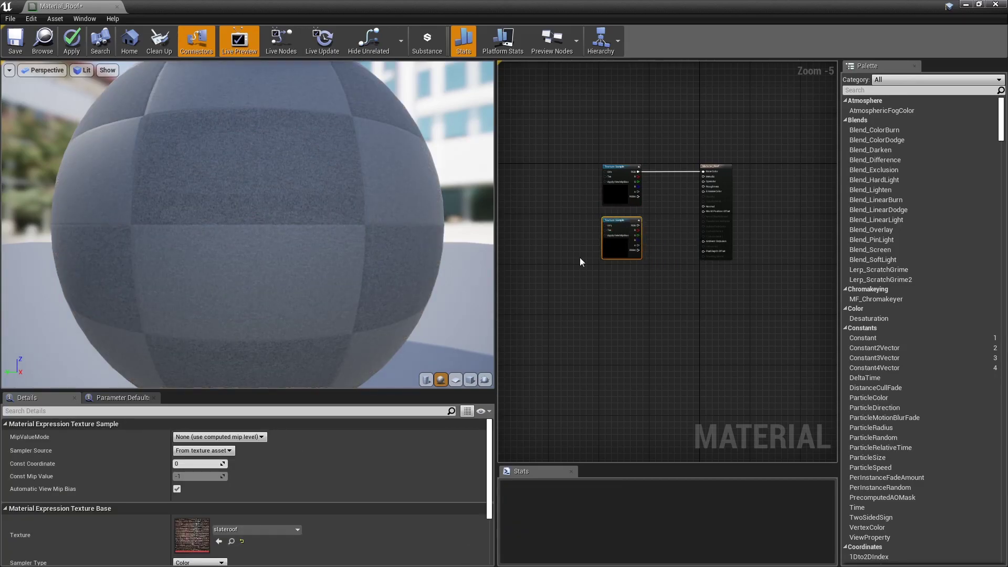
{"action": "left_click_drag", "start_coordinate": [571, 113], "coordinate": [661, 282]}
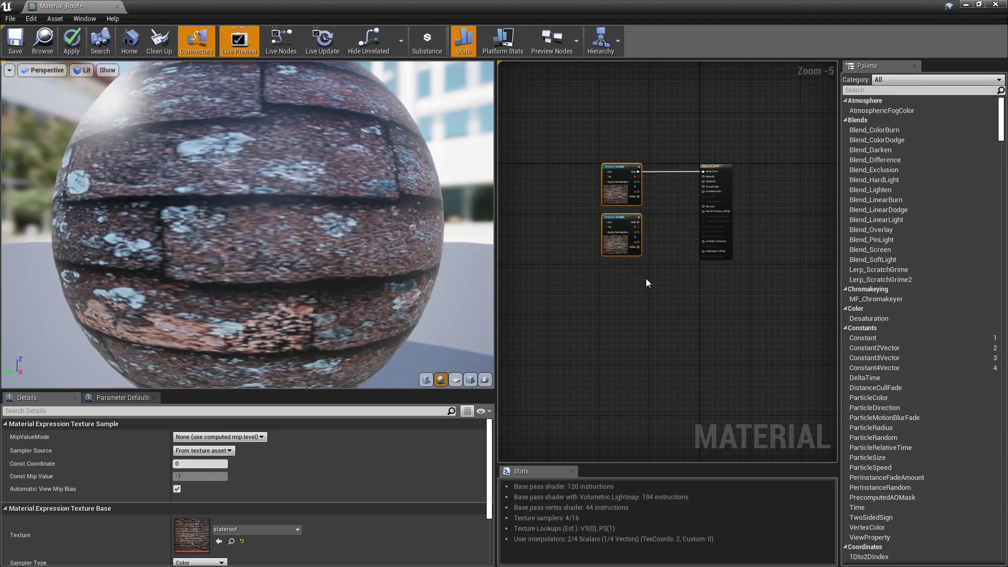
{"action": "key", "text": "ctrl+v"}
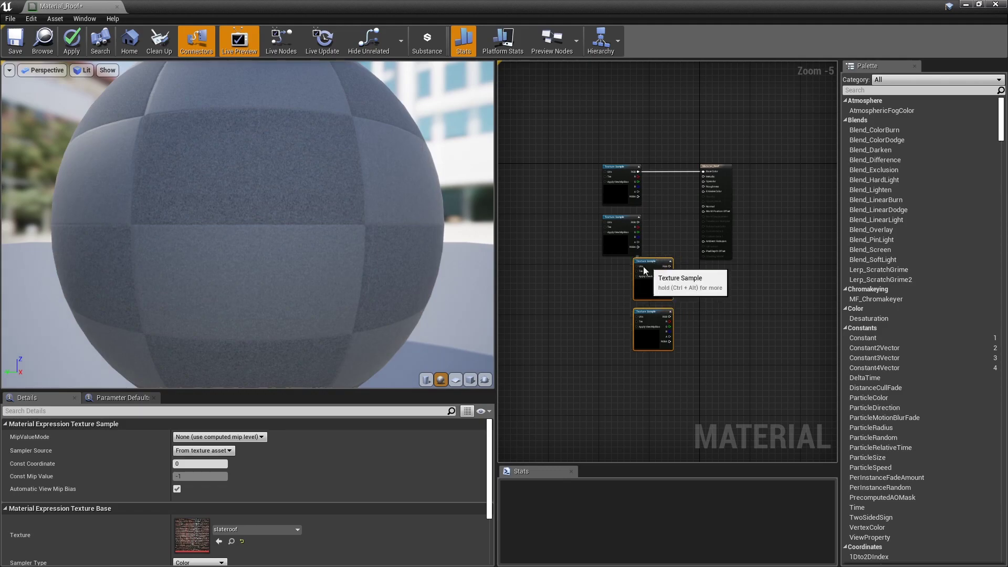
{"action": "left_click_drag", "start_coordinate": [665, 264], "coordinate": [630, 267]}
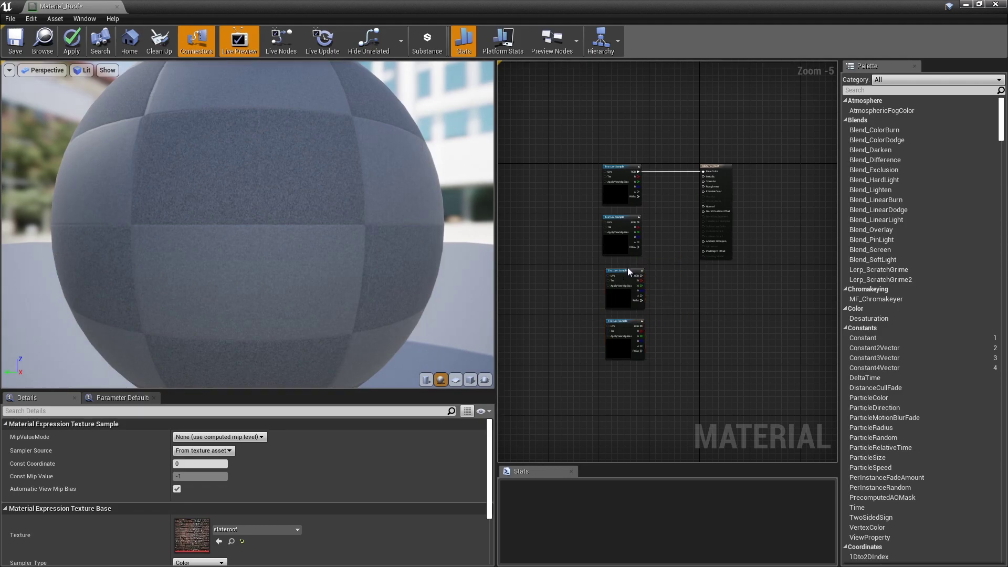
Step: Assign slateroofSpecularMap to the second Texture Sample node
{"action": "left_click", "coordinate": [627, 267]}
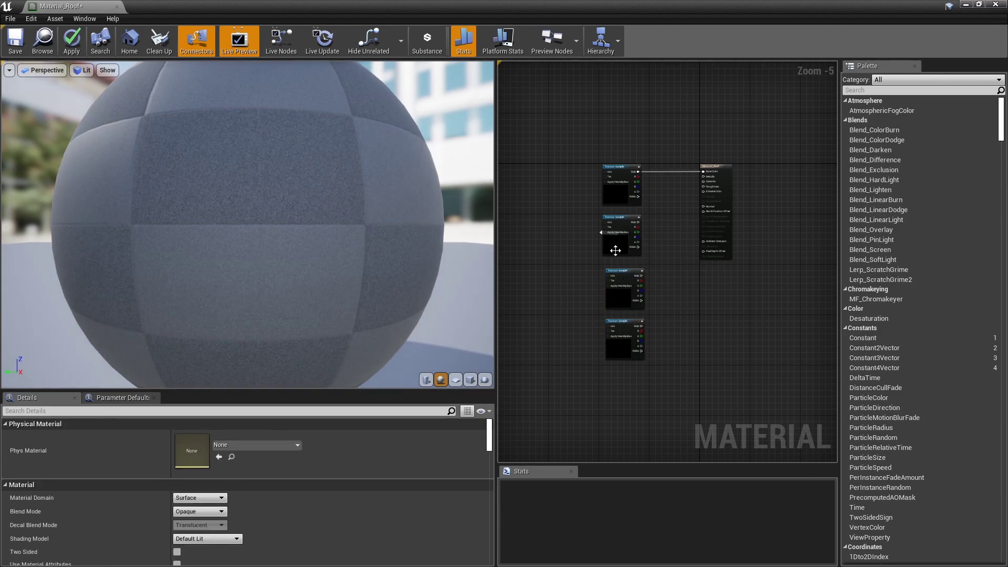
{"action": "left_click_drag", "start_coordinate": [615, 251], "coordinate": [618, 247]}
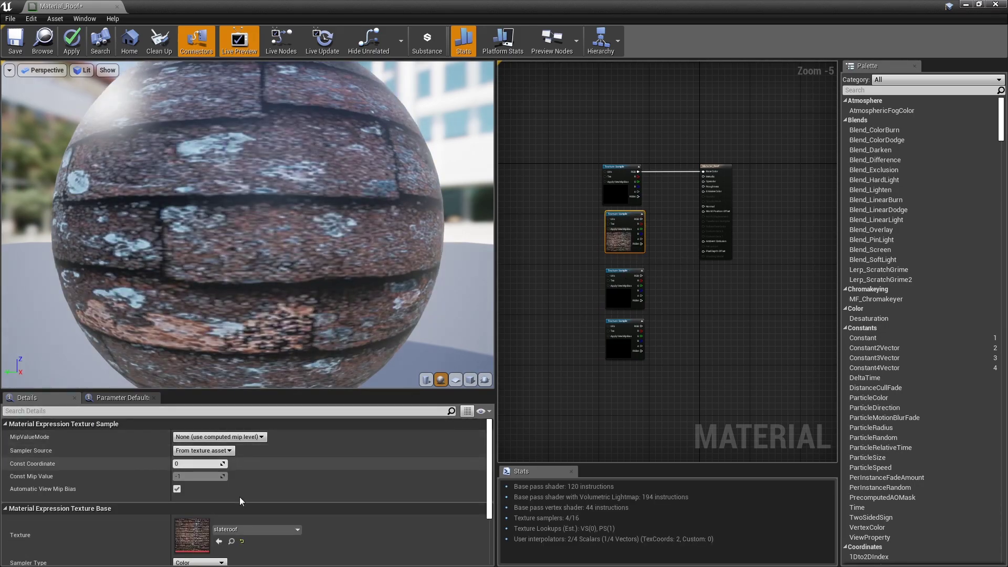
{"action": "left_click", "coordinate": [237, 530]}
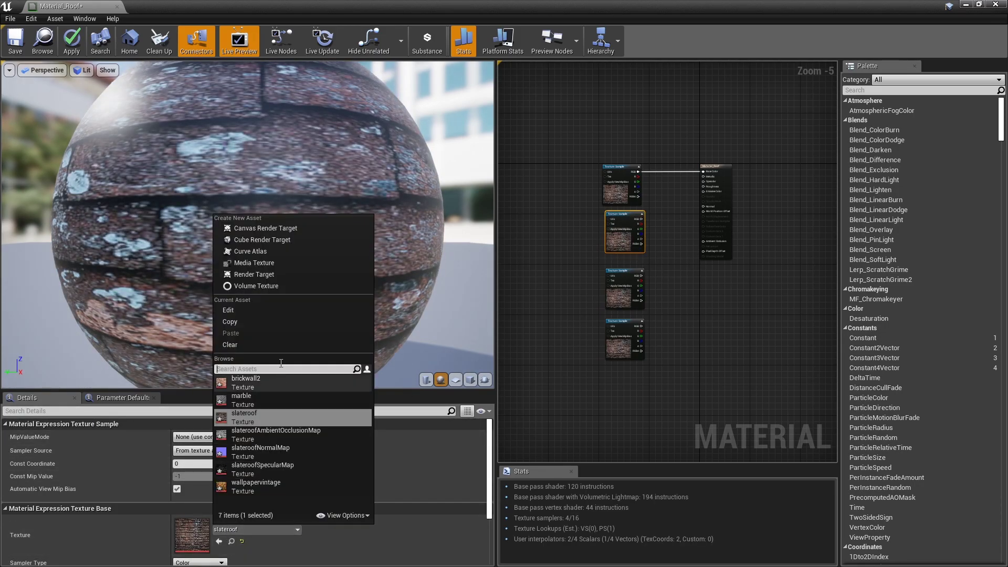
{"action": "key", "text": "Escape"}
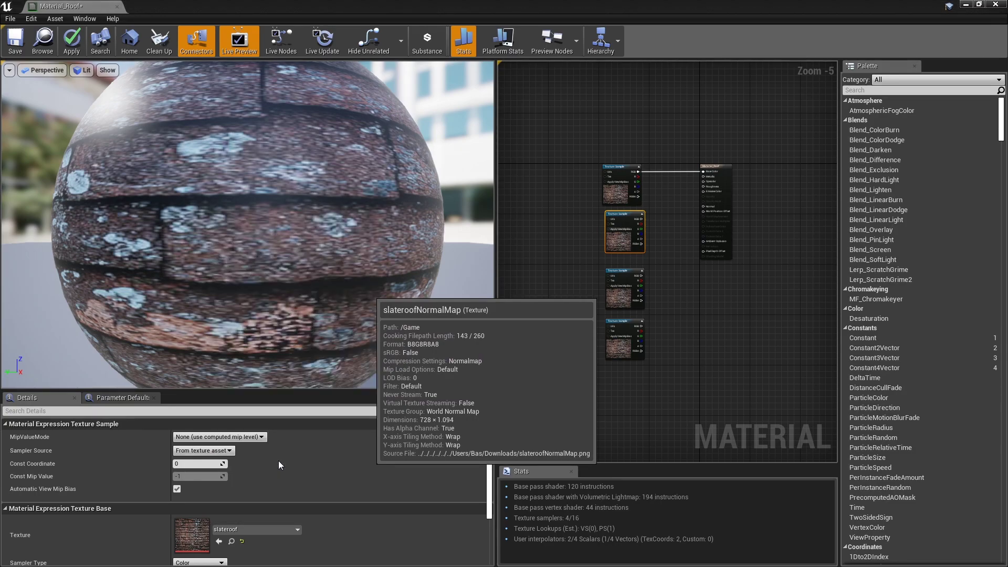
{"action": "left_click", "coordinate": [278, 461]}
{"action": "left_click", "coordinate": [241, 527]}
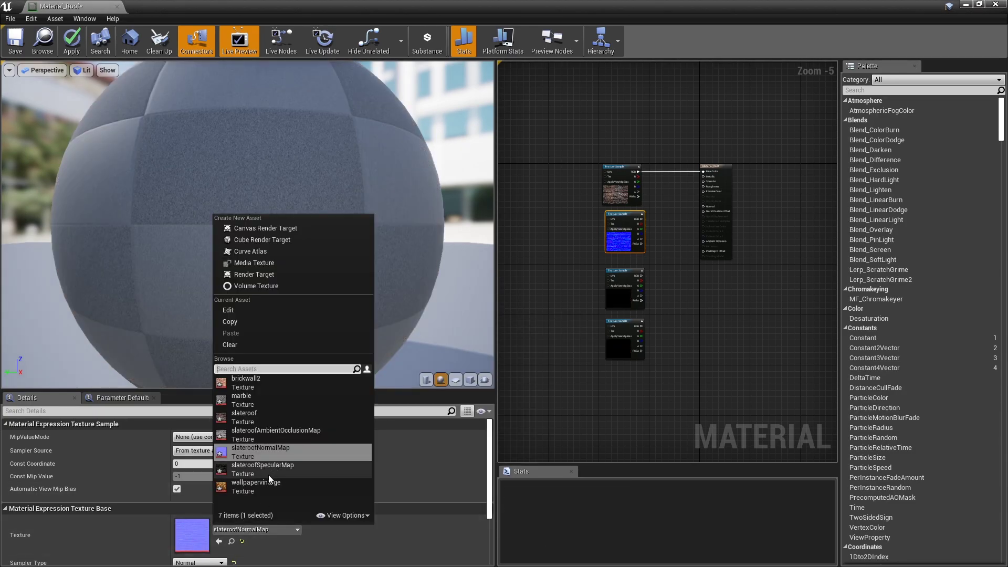
{"action": "left_click", "coordinate": [269, 473]}
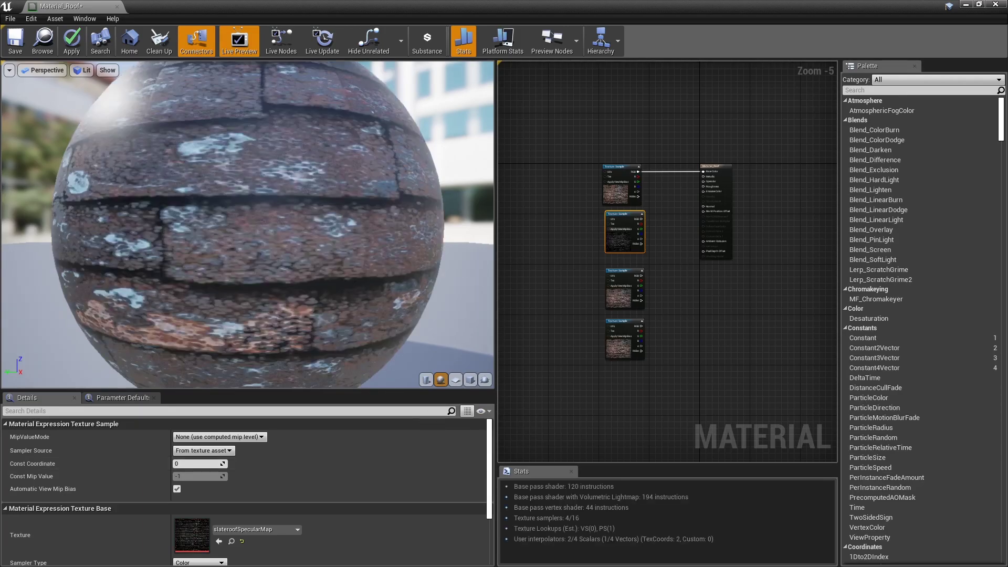
Step: Assign slateroofNormalMap to the third node and slateroofAmbientOcclusionMap to the fourth
{"action": "left_click", "coordinate": [623, 289]}
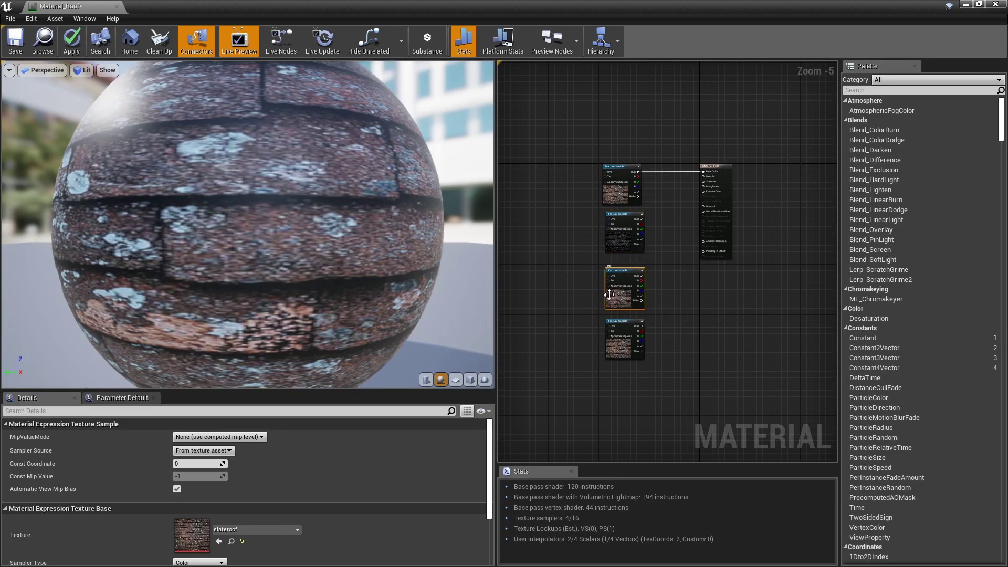
{"action": "left_click", "coordinate": [230, 530]}
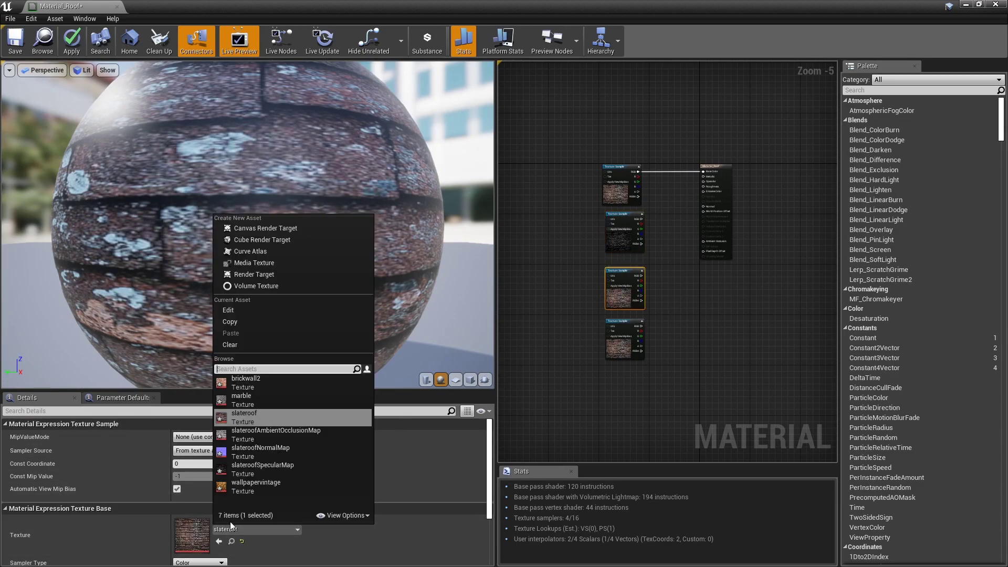
{"action": "left_click", "coordinate": [256, 449]}
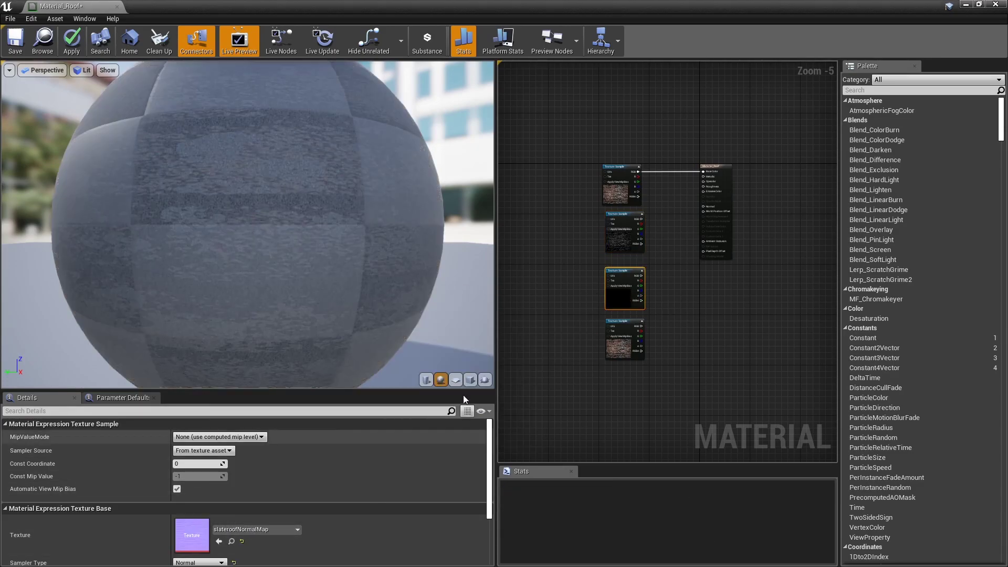
{"action": "left_click", "coordinate": [625, 342]}
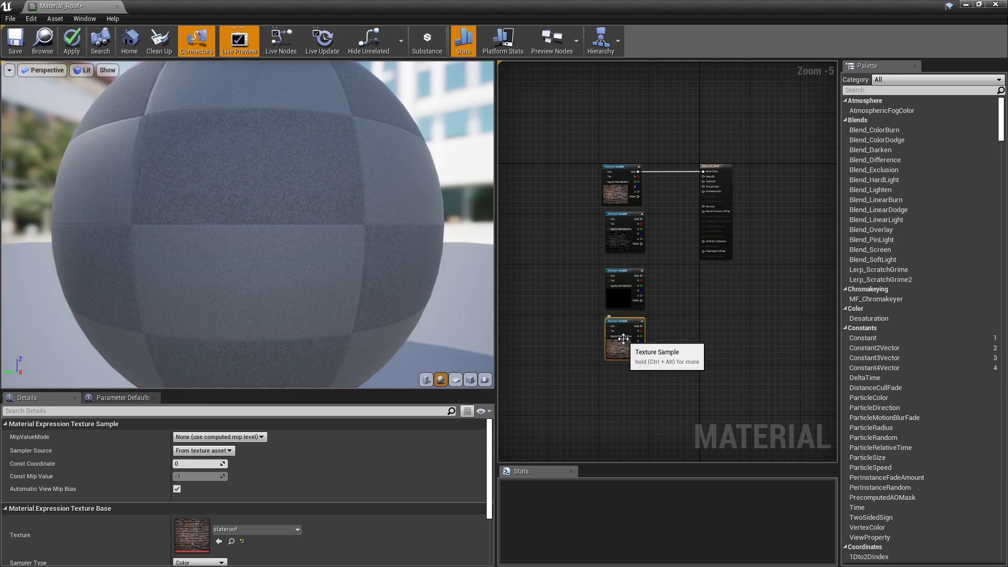
{"action": "left_click", "coordinate": [235, 530]}
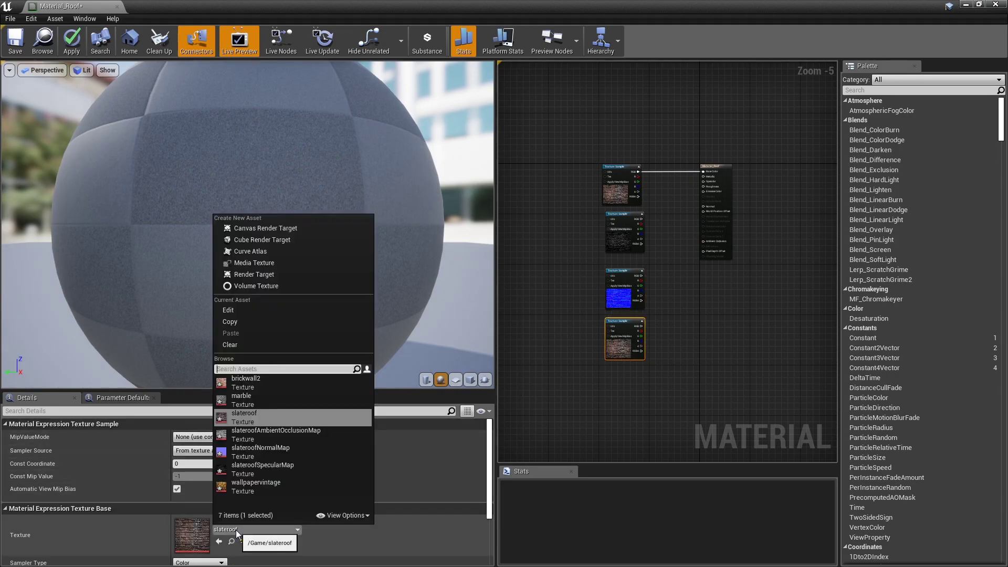
{"action": "left_click", "coordinate": [282, 438]}
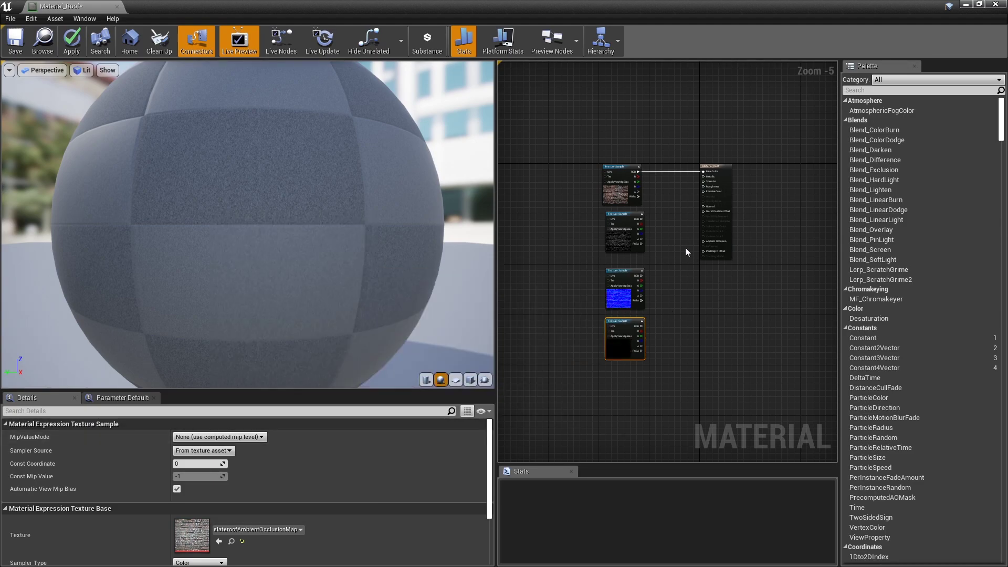
Step: Connect the AO map to Ambient Occlusion, normal to Normal, specular to Specular and Roughness
{"action": "scroll", "coordinate": [678, 219], "scroll_direction": "up", "scroll_amount": 2}
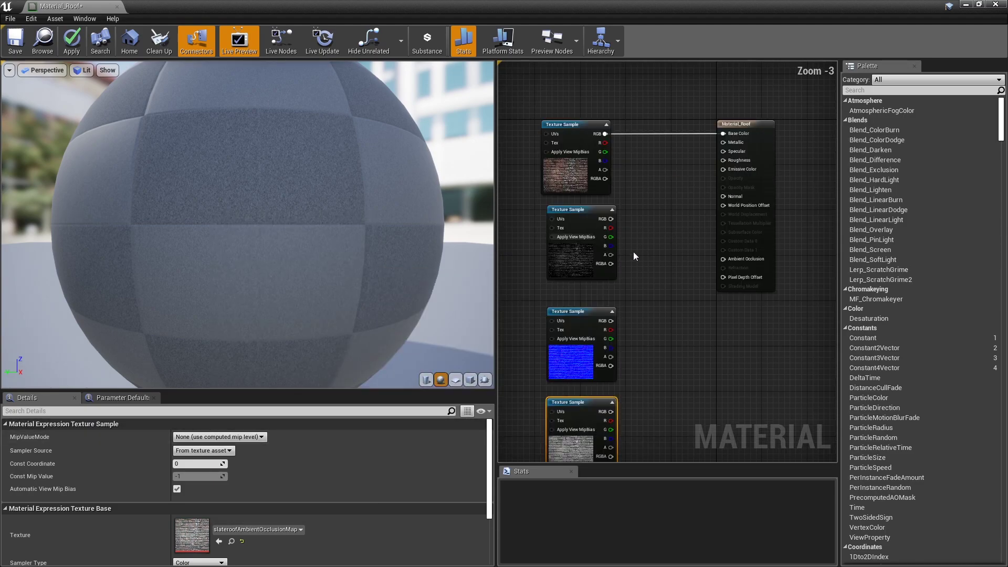
{"action": "scroll", "coordinate": [612, 260], "scroll_direction": "up", "scroll_amount": 1}
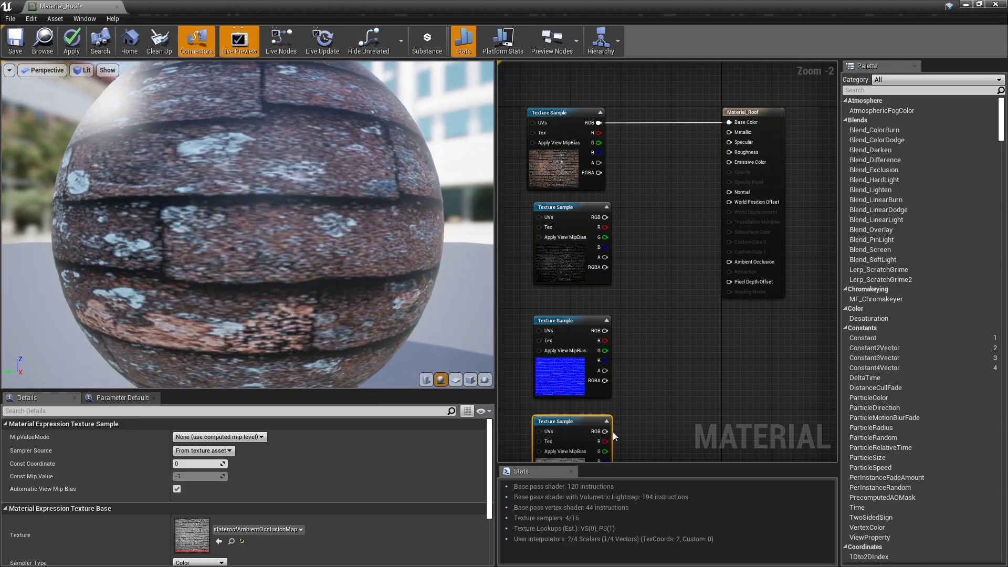
{"action": "left_click_drag", "start_coordinate": [588, 423], "coordinate": [588, 404]}
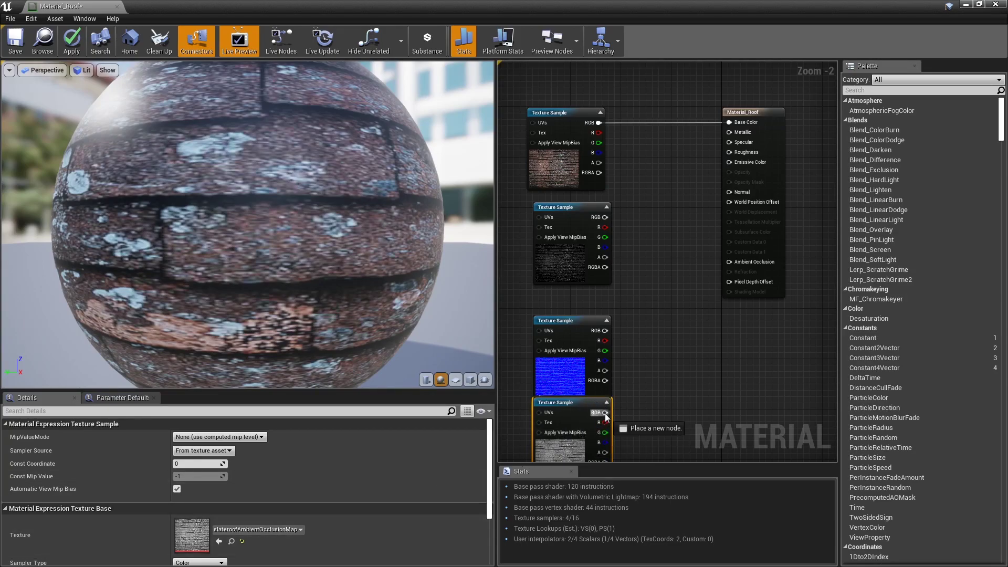
{"action": "left_click_drag", "start_coordinate": [605, 412], "coordinate": [728, 264]}
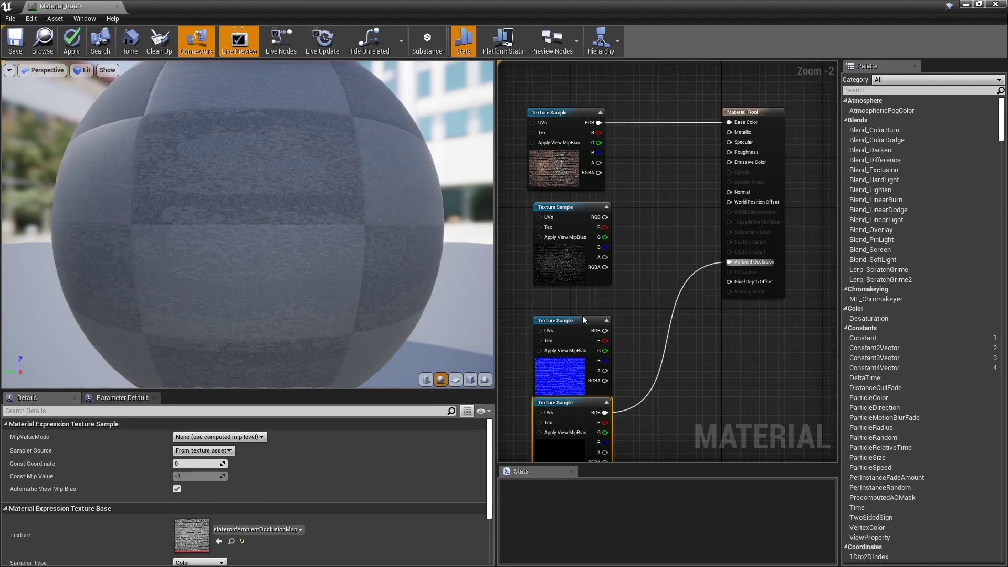
{"action": "left_click_drag", "start_coordinate": [583, 320], "coordinate": [582, 308]}
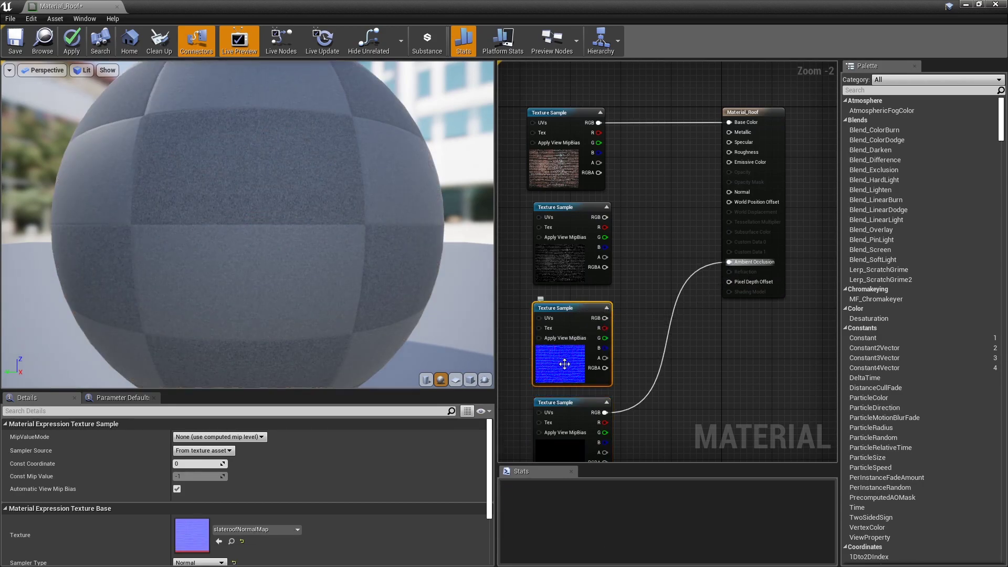
{"action": "left_click_drag", "start_coordinate": [607, 317], "coordinate": [727, 191]}
{"action": "left_click", "coordinate": [562, 271]}
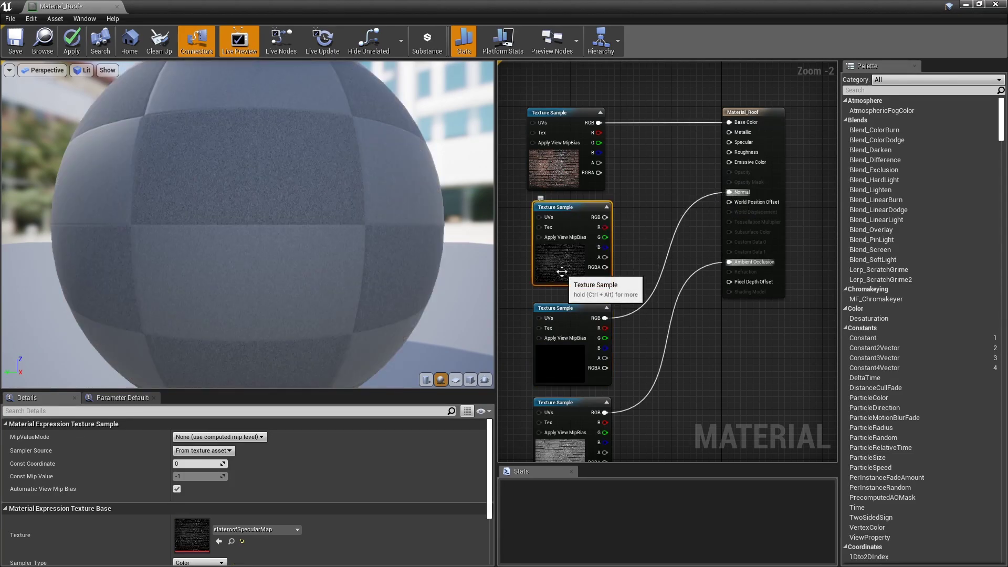
{"action": "left_click_drag", "start_coordinate": [608, 217], "coordinate": [728, 142]}
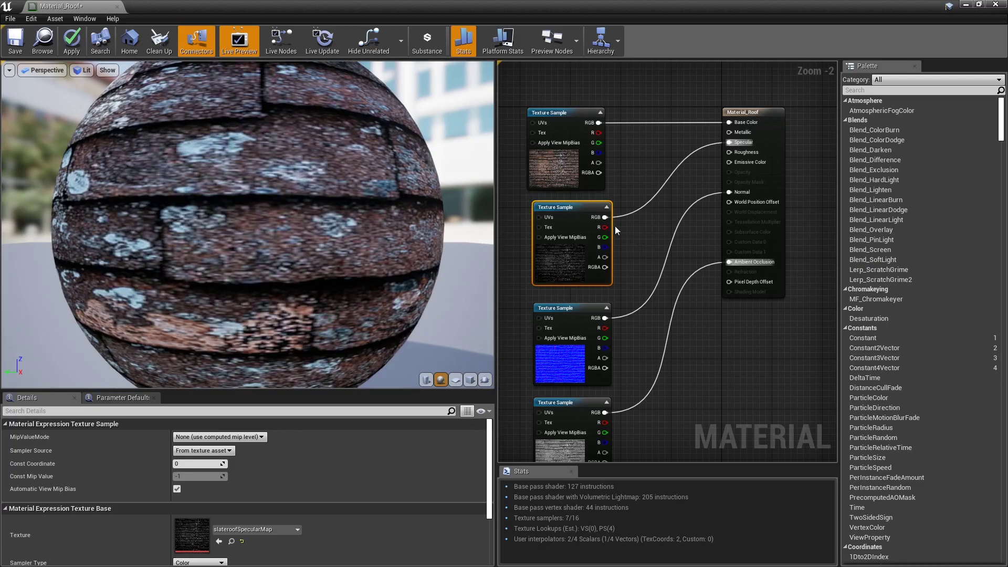
{"action": "mouse_move", "coordinate": [605, 217]}
{"action": "left_mouse_down"}
{"action": "mouse_move", "coordinate": [730, 163]}
{"action": "mouse_move", "coordinate": [729, 152]}
{"action": "left_mouse_up"}
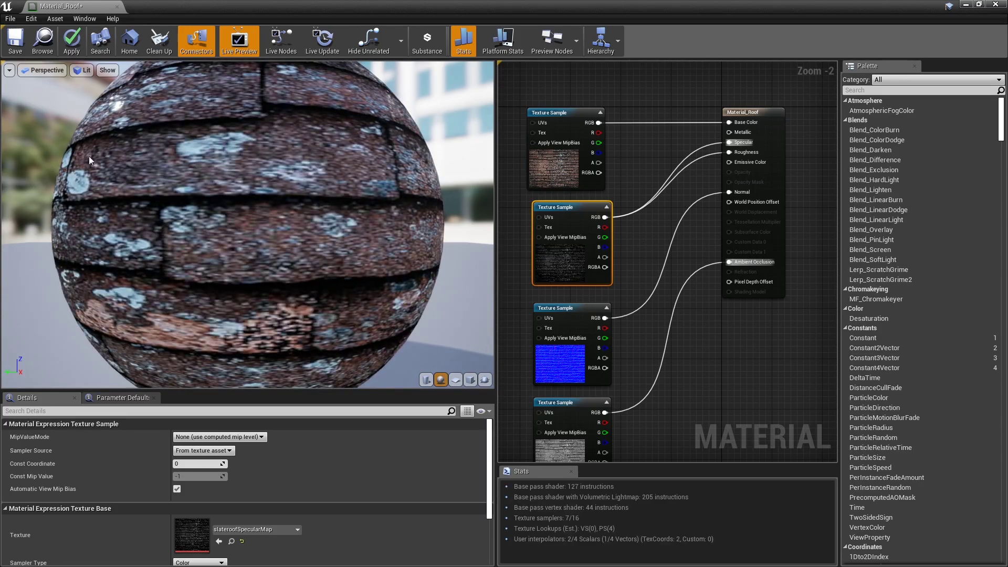
Step: Apply the Material_Roof edits to the level and save the material asset
{"action": "left_click", "coordinate": [73, 42]}
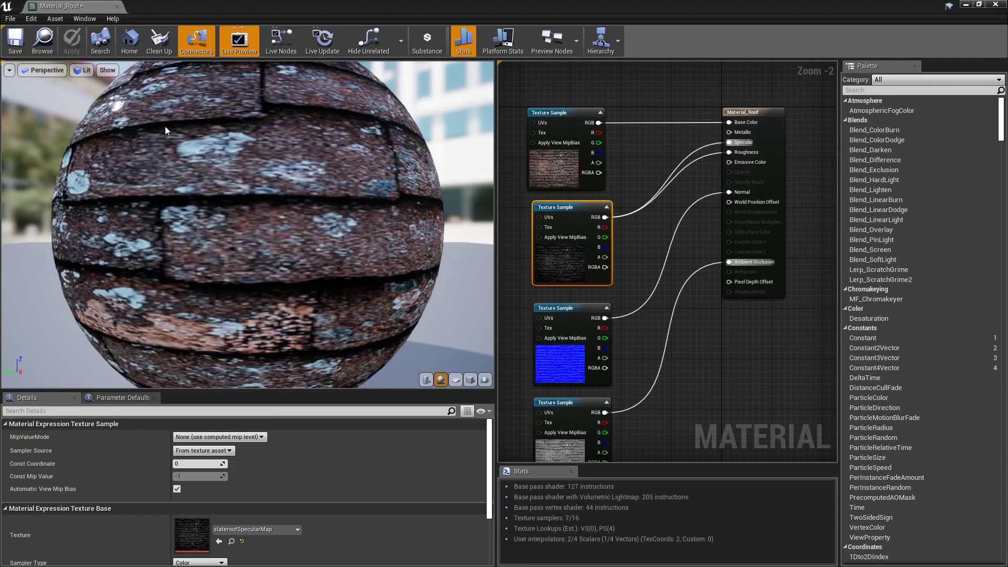
{"action": "left_click", "coordinate": [14, 41]}
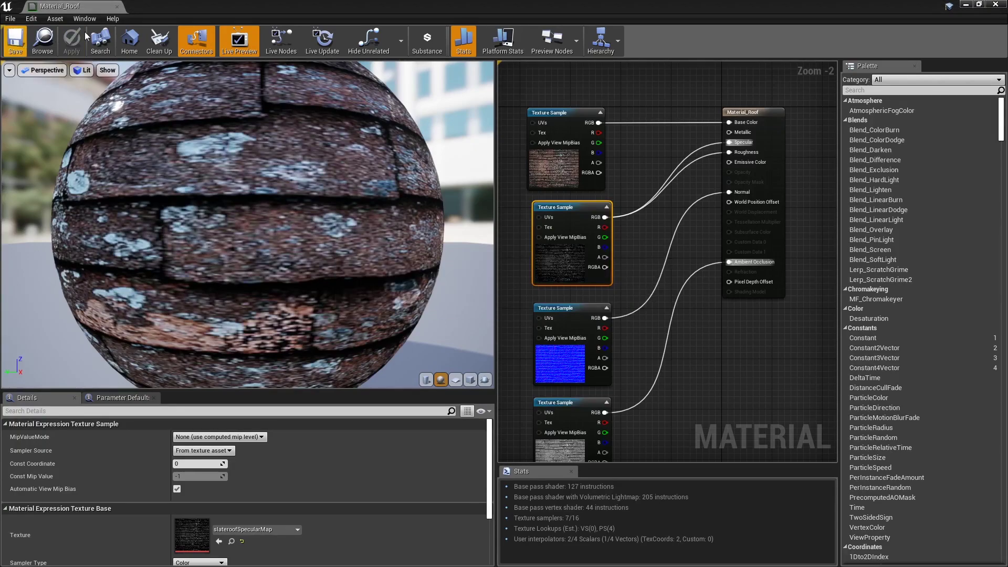
Step: Close the Material_Roof editor and run a lighting build from the Build menu
{"action": "left_click", "coordinate": [117, 6]}
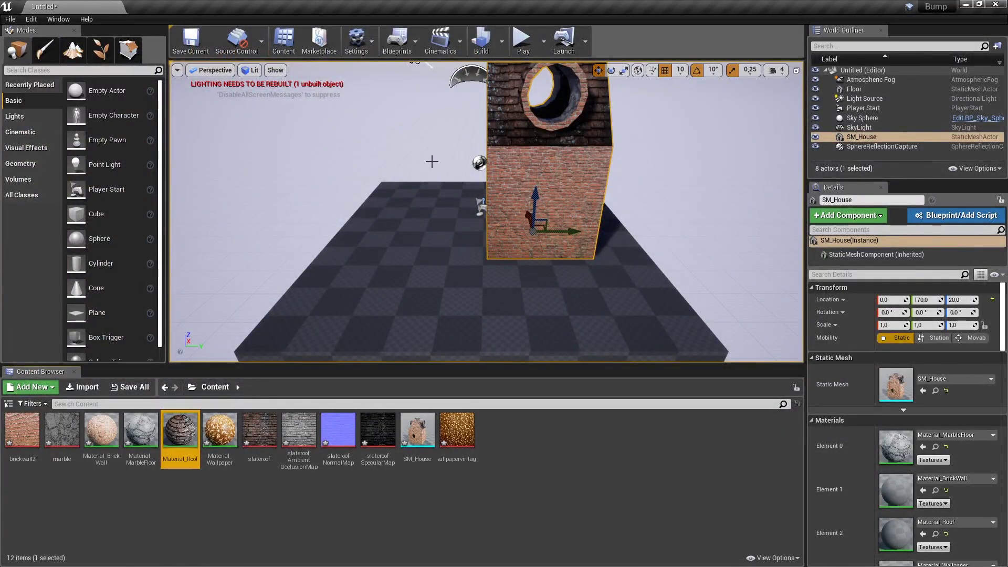
{"action": "left_click", "coordinate": [499, 40]}
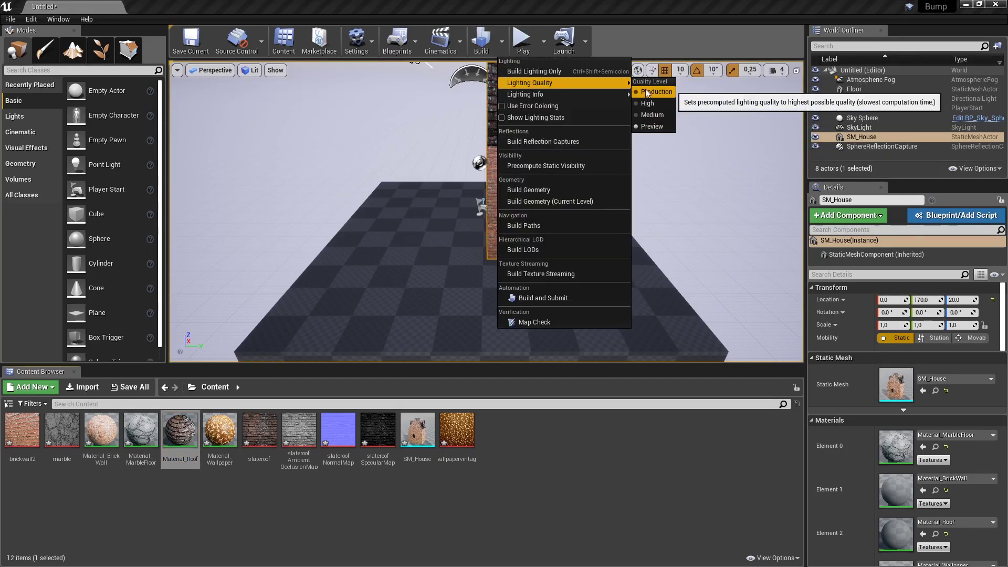
{"action": "mouse_move", "coordinate": [525, 95]}
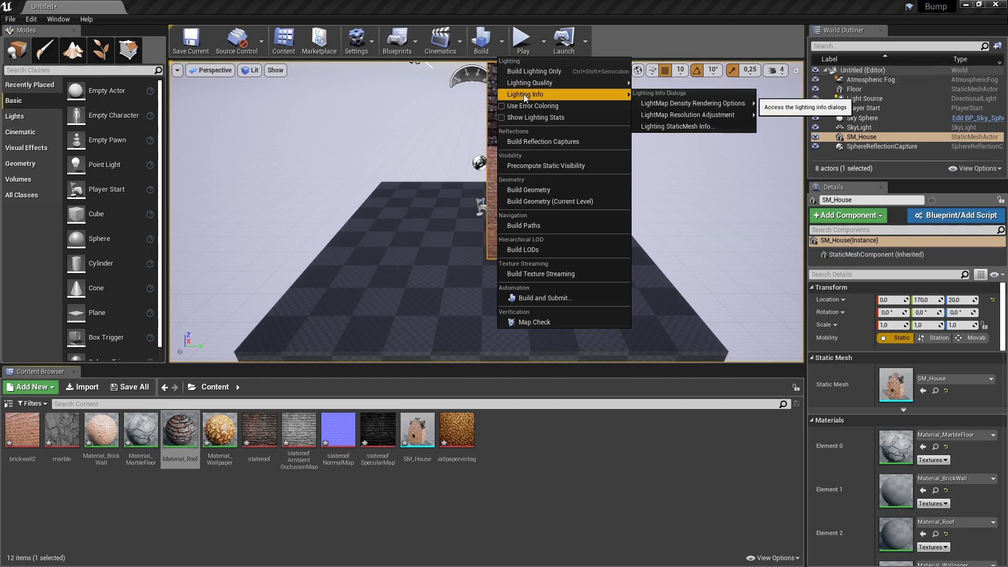
{"action": "left_click", "coordinate": [499, 45]}
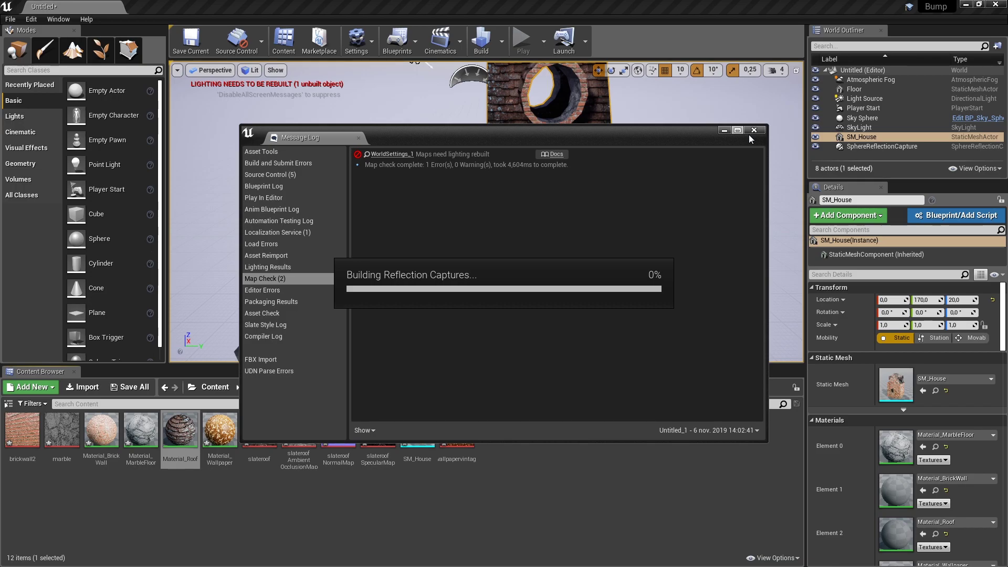
Step: Play the level, fly around the house inspecting the slate roof and chimney, then stop
{"action": "left_click", "coordinate": [750, 133]}
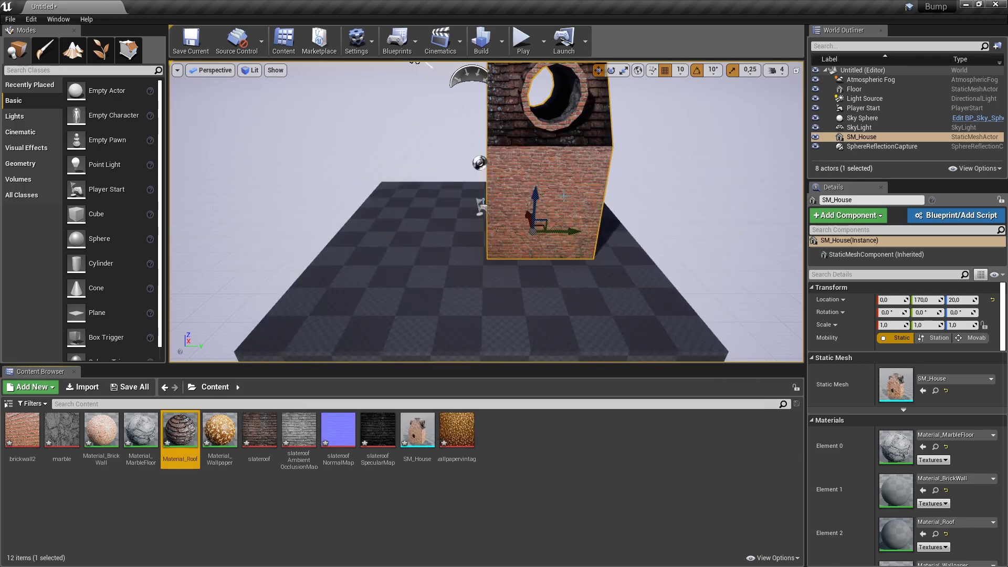
{"action": "left_click", "coordinate": [521, 41]}
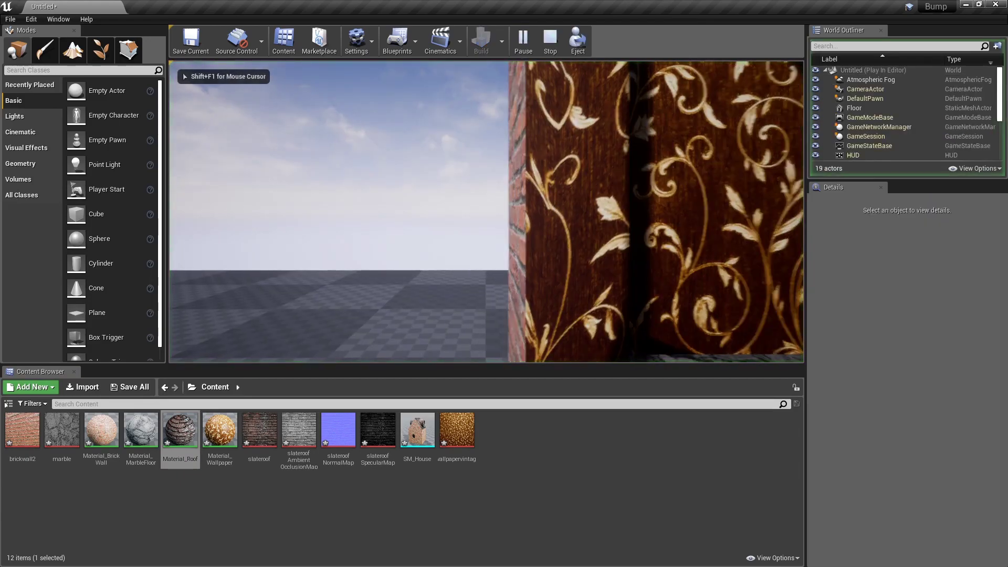
{"action": "key", "text": "s"}
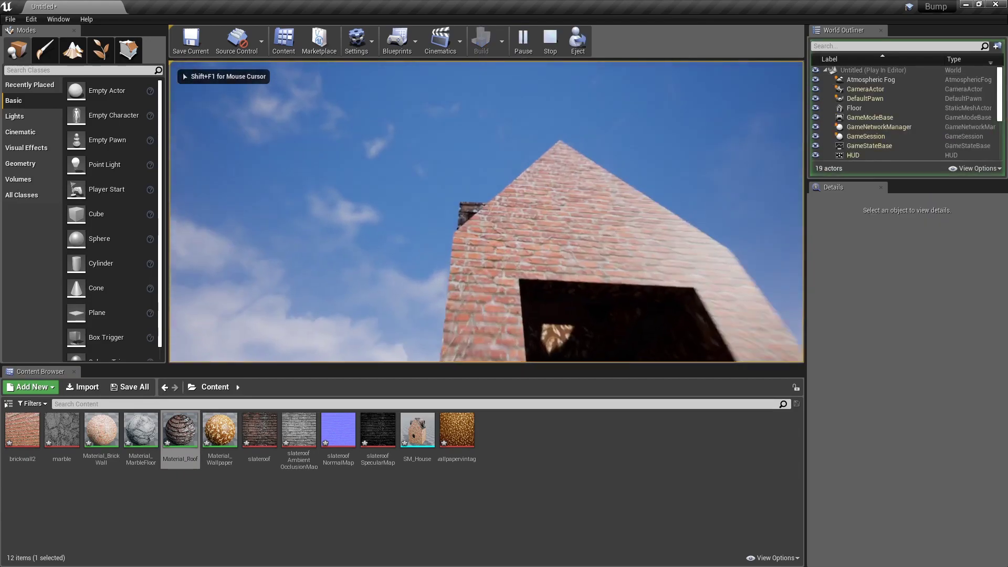
{"action": "key", "text": "w"}
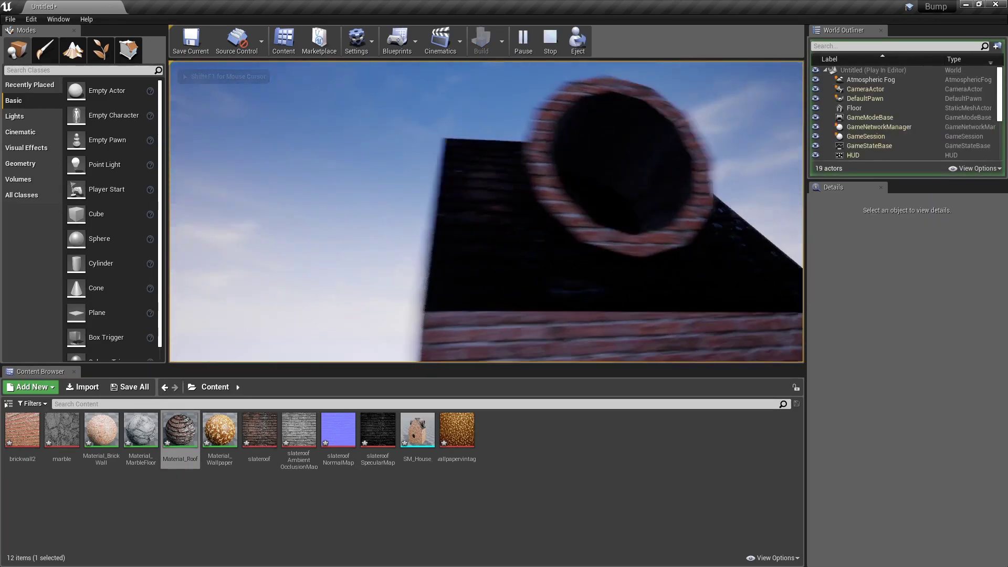
{"action": "key", "text": "a"}
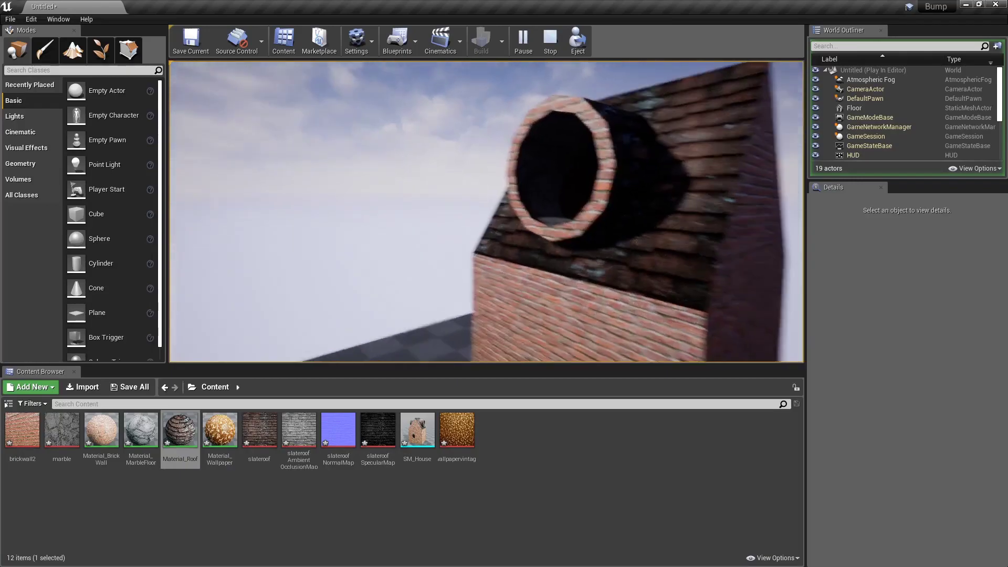
{"action": "key", "text": "w"}
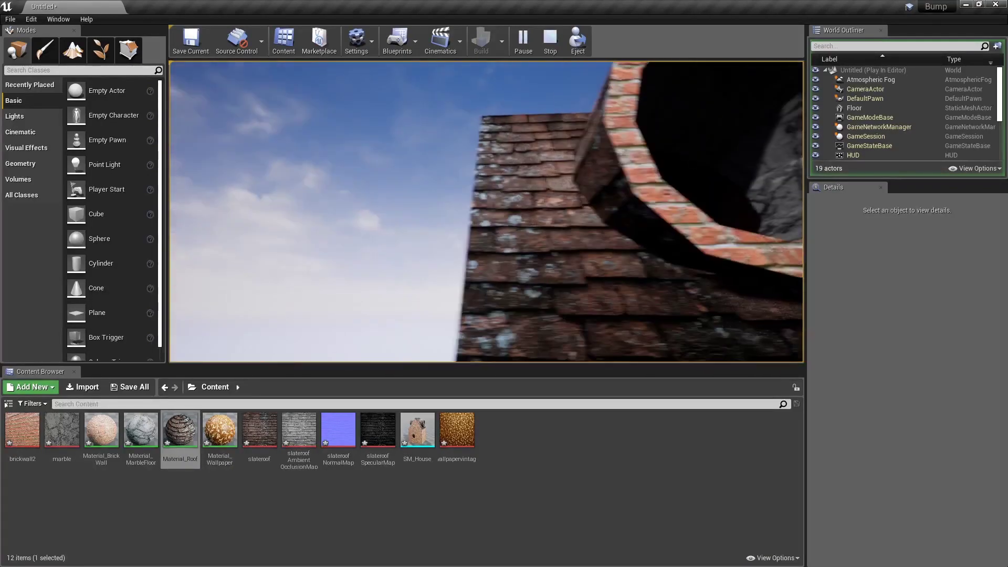
{"action": "key", "text": "w"}
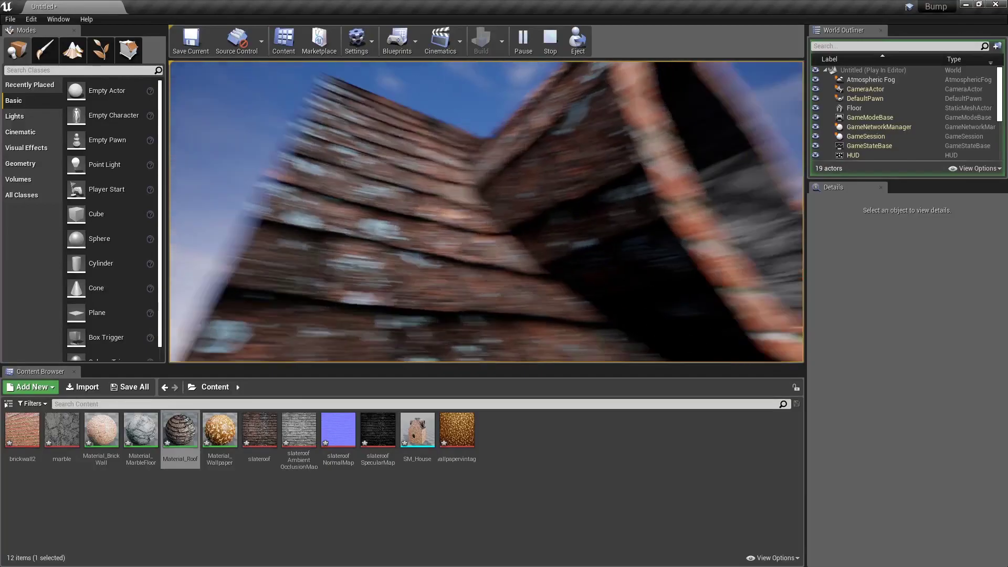
{"action": "key", "text": "w"}
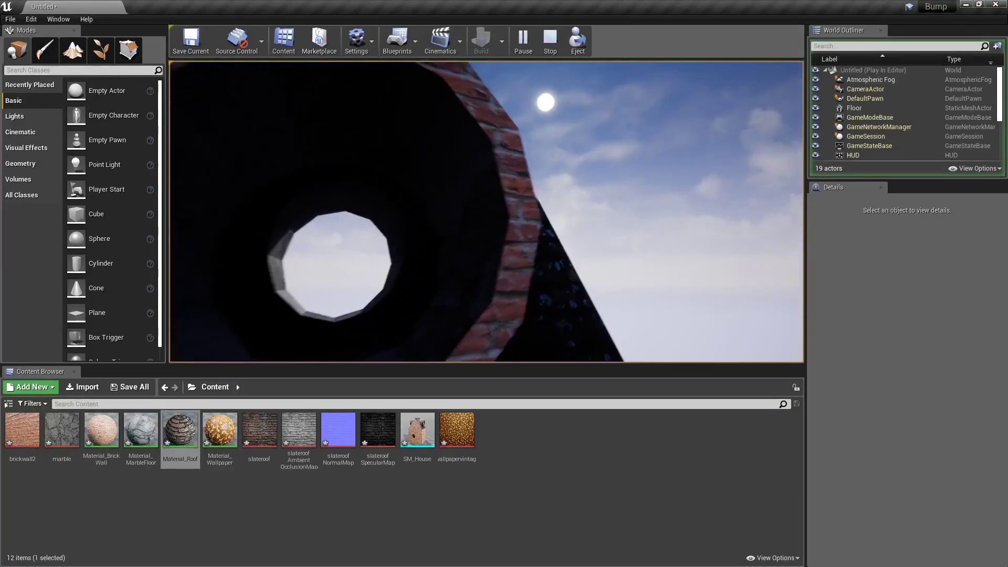
{"action": "key", "text": "w"}
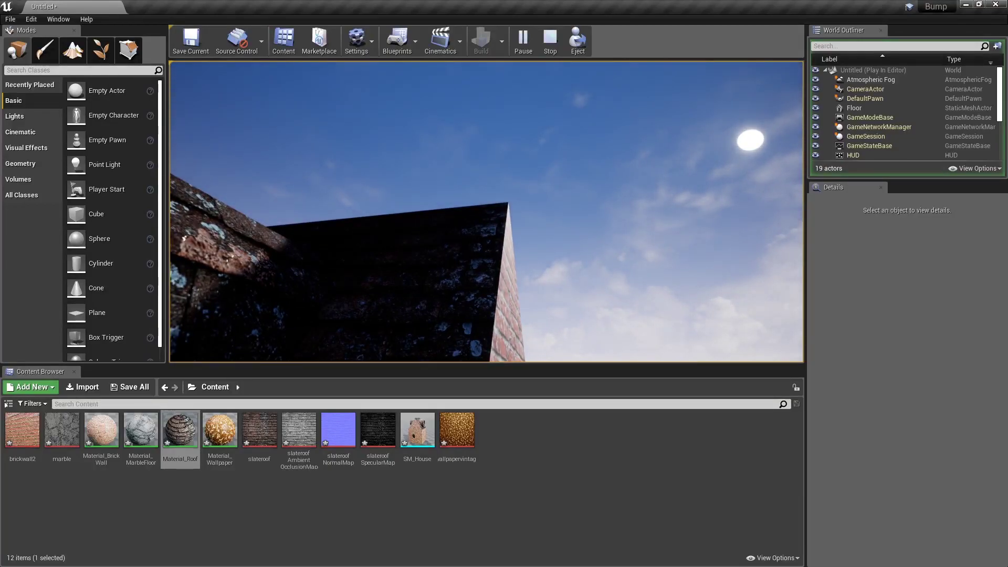
{"action": "key", "text": "w"}
{"action": "key", "text": "Escape"}
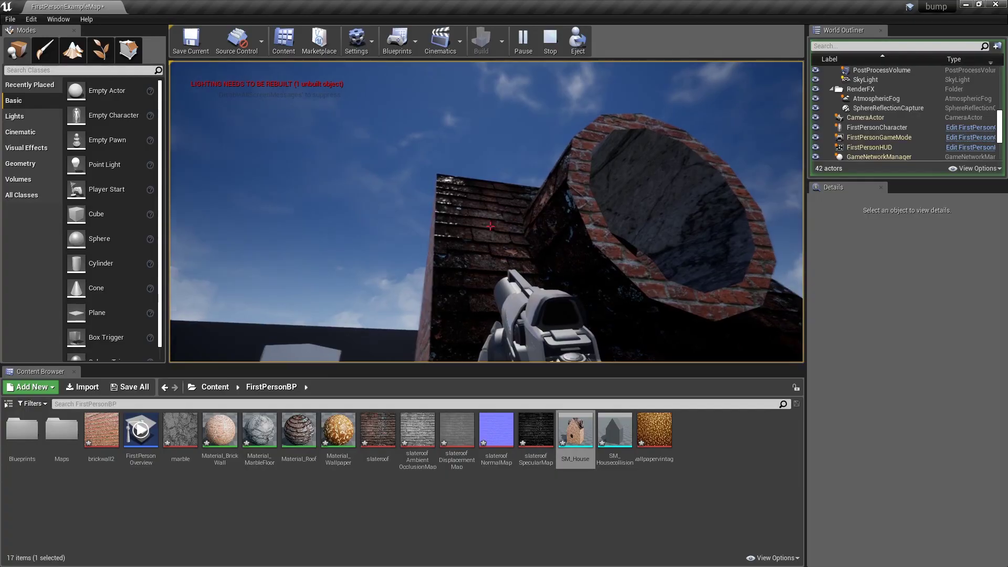
Step: Walk forward to the slate-roofed house and brick chimney, then end the play session
{"action": "key", "text": "w"}
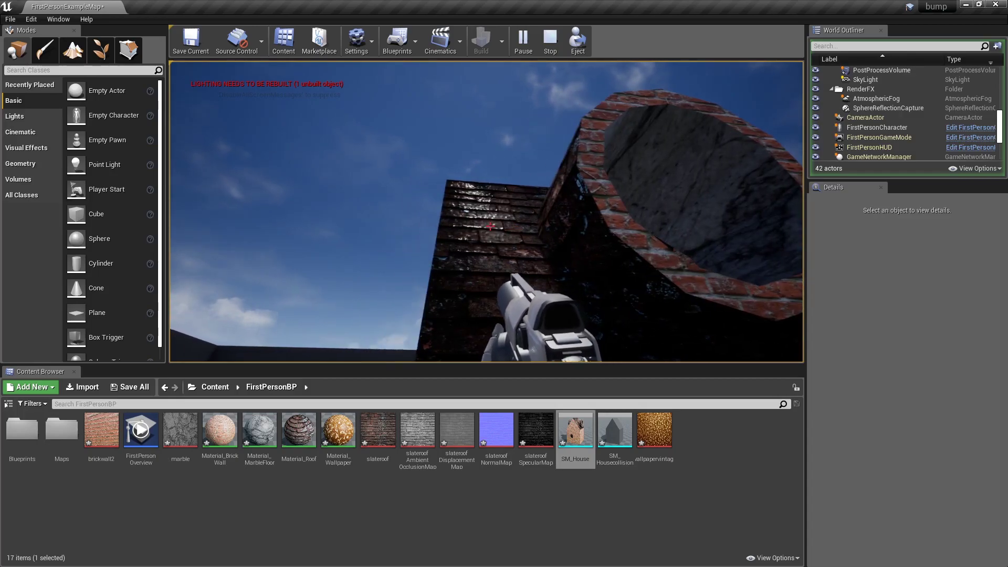
{"action": "key", "text": "Escape"}
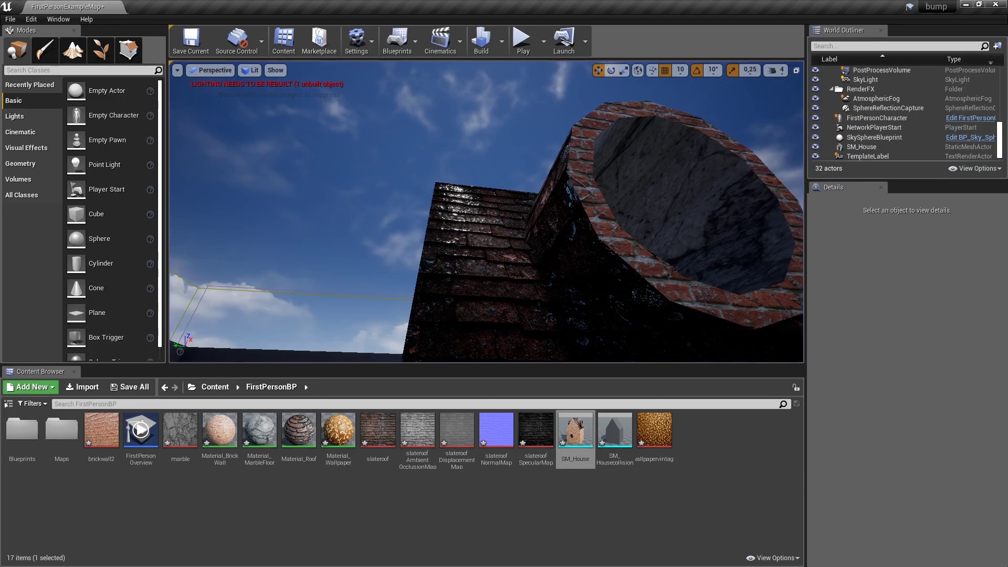